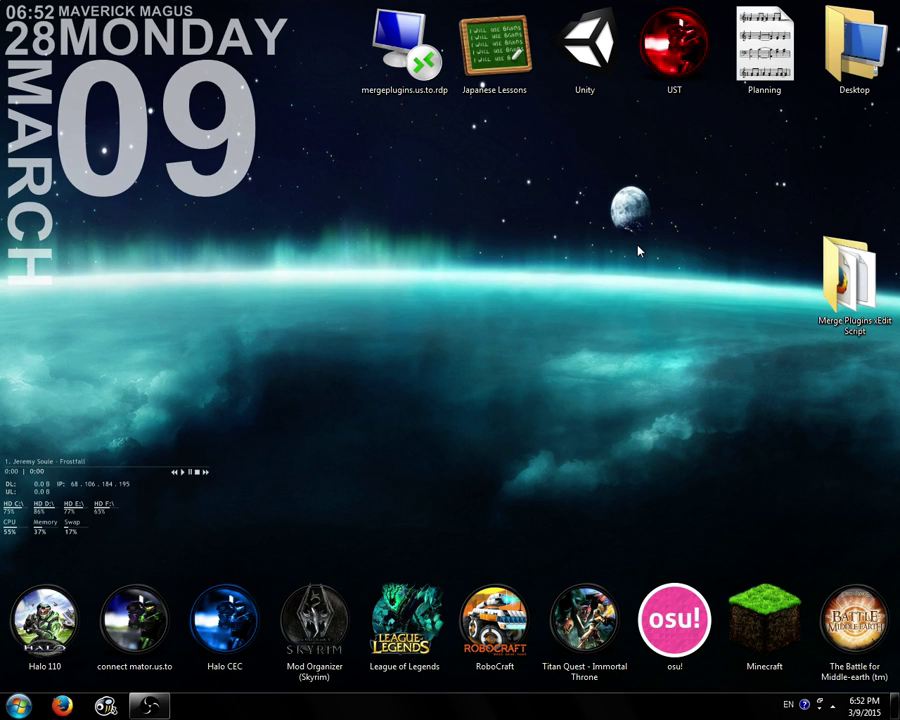
Open the Merge Plugins xEdit Script folder on the desktop and launch its TES5Edit on AFKMods and TES5Edit on Nexus Mods web shortcuts.
double_click(886, 300)
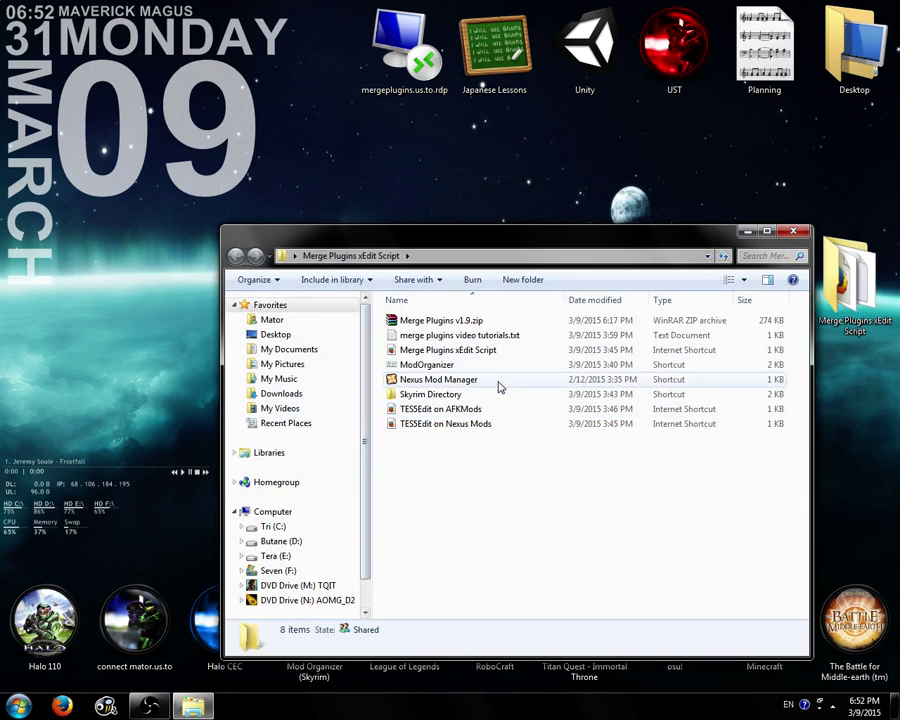
left_click(456, 323)
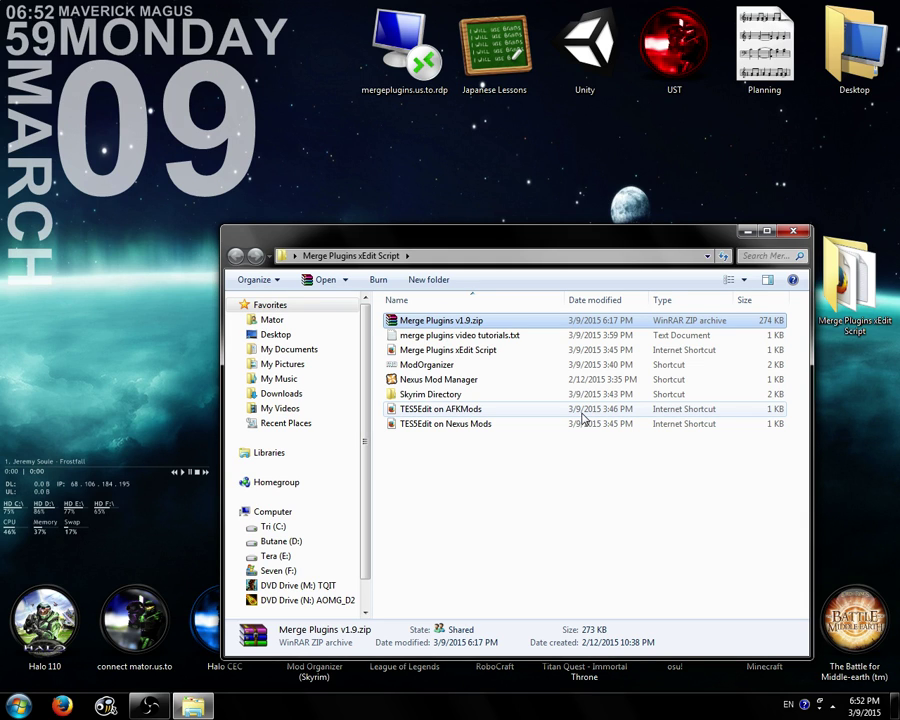
left_click(552, 411)
key("Down")
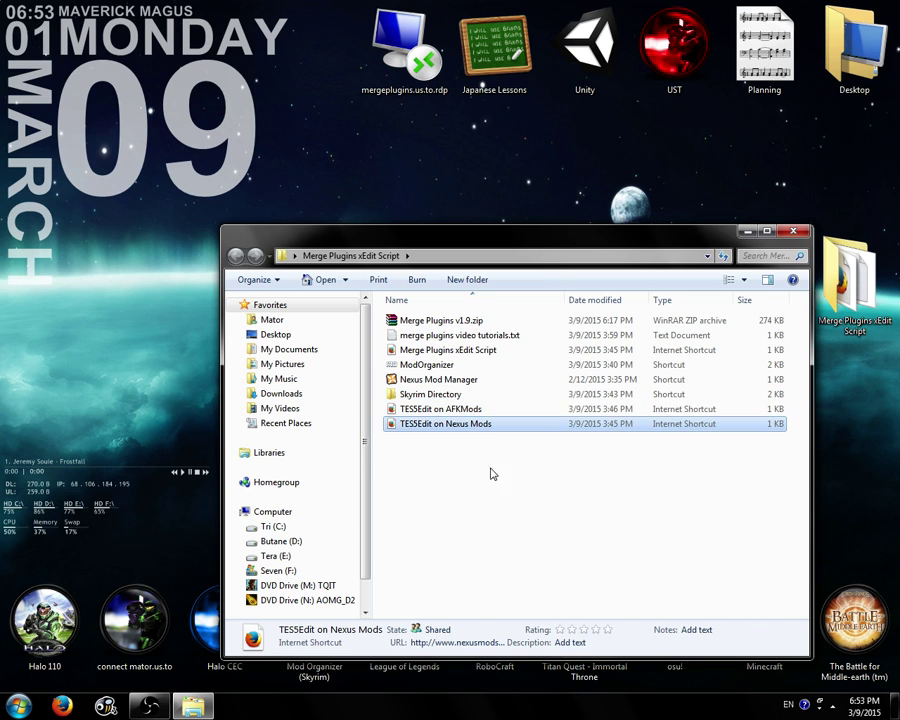
key("Up")
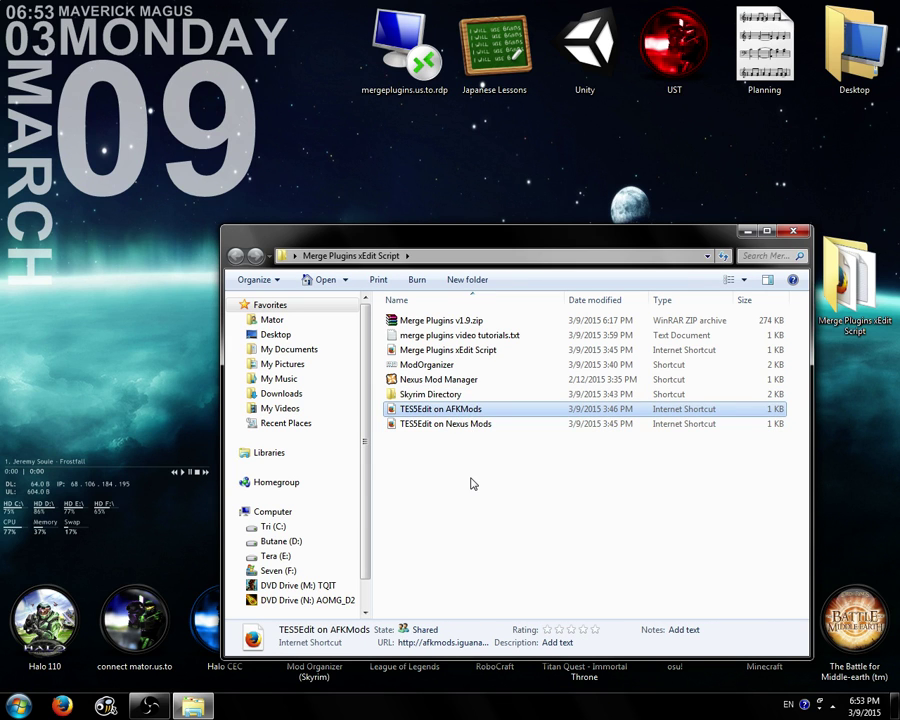
key("Return")
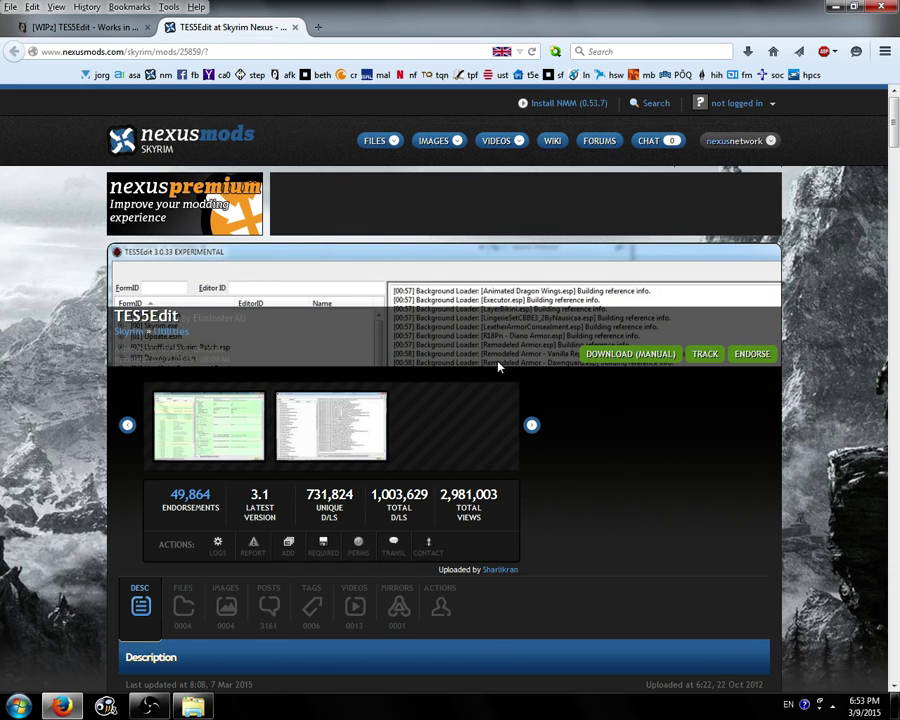
Log in to Nexus Mods from the TES5Edit page by entering the account password.
scroll(148, 430, "down", 3)
scroll(176, 249, "up", 3)
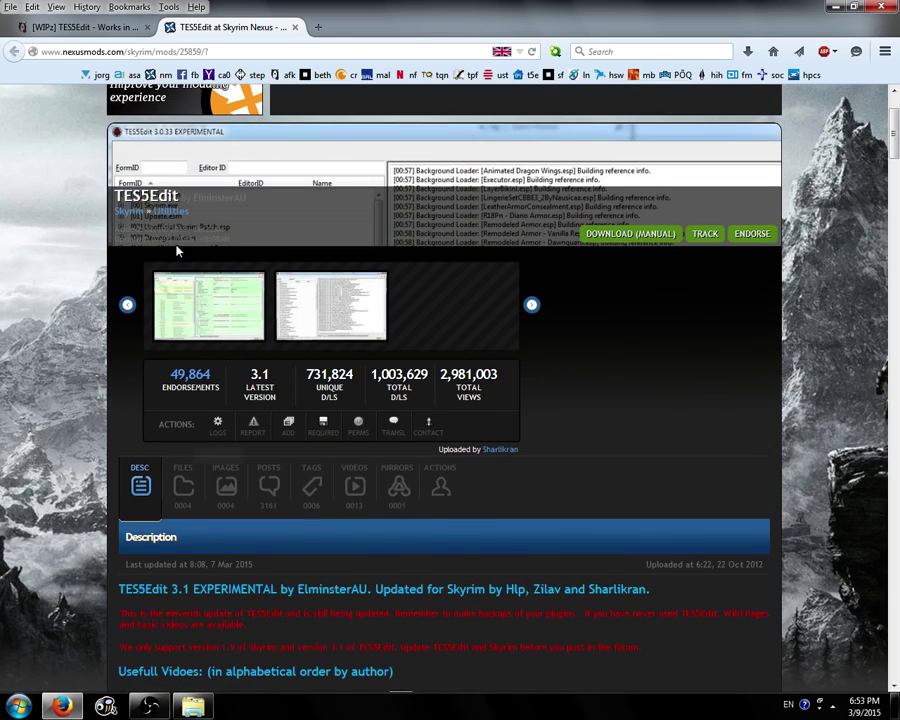
left_click(733, 104)
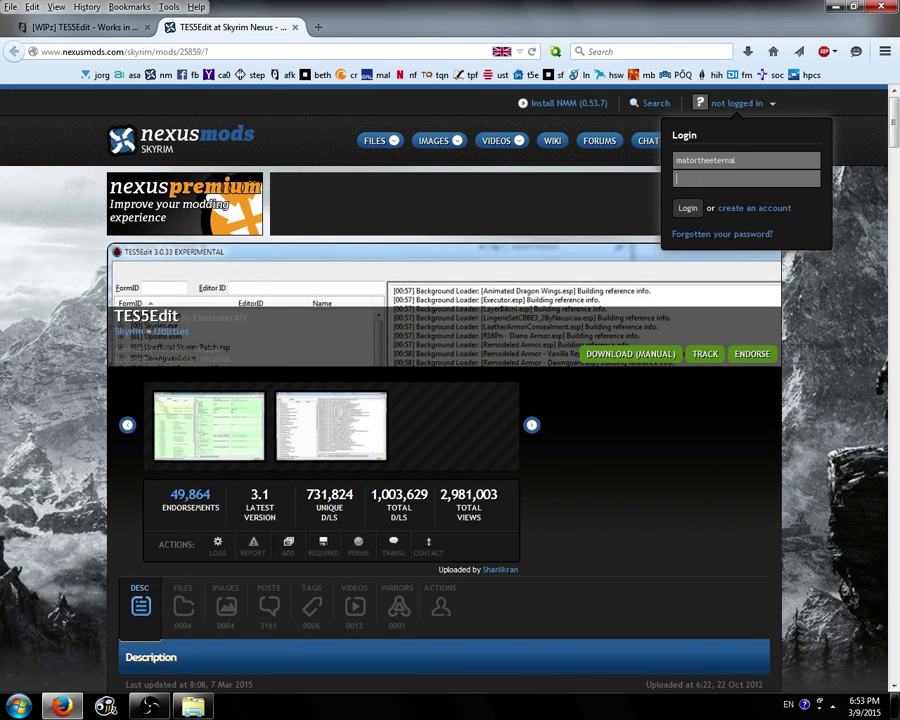
key("Return")
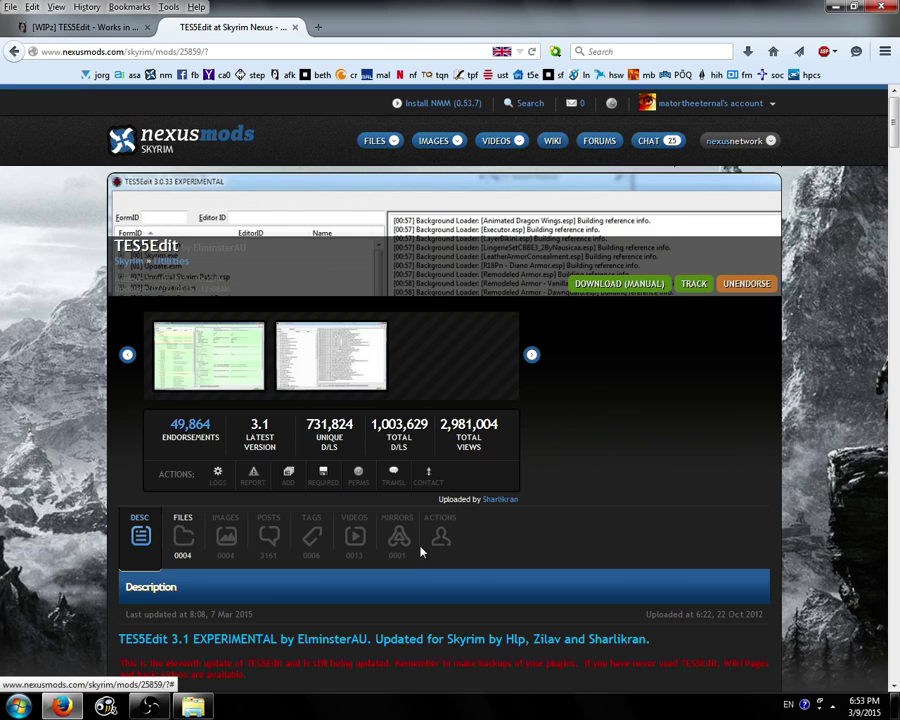
Download the main file TES5Edit_3_1 manually, save the archive TES5Edit_3_1-25859-3-1.7z in Downloads, and dismiss the download notice.
left_click(184, 534)
scroll(241, 440, "down", 3)
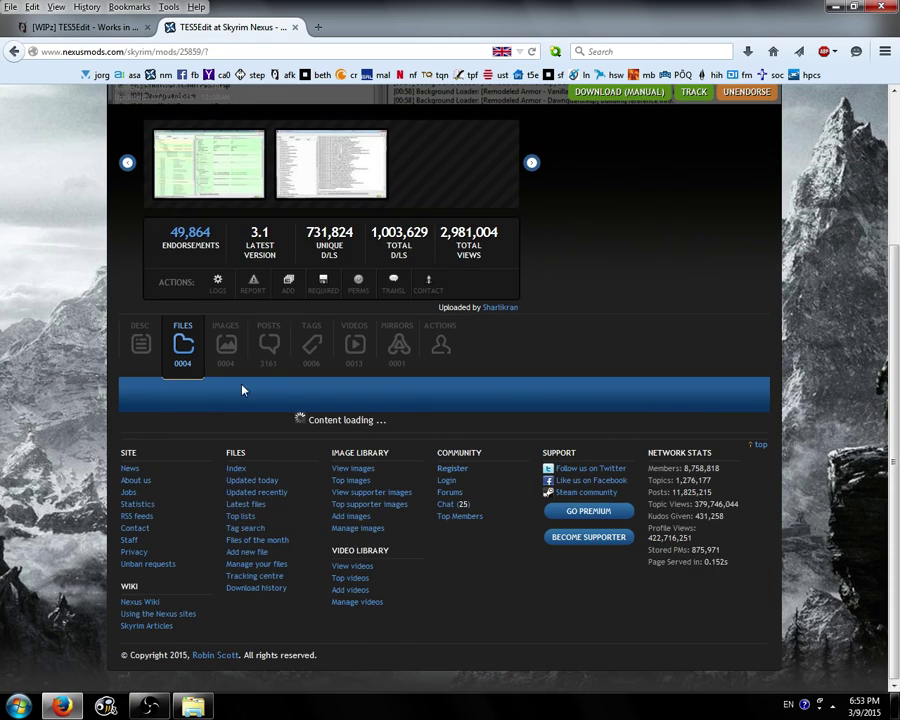
scroll(226, 412, "down", 2)
left_click(172, 355)
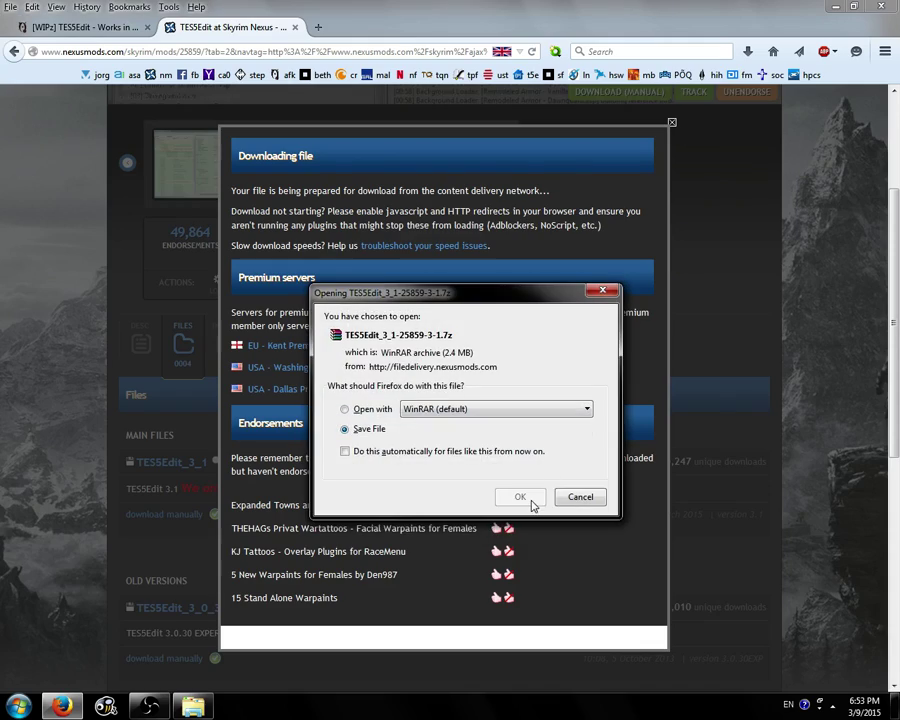
left_click(520, 497)
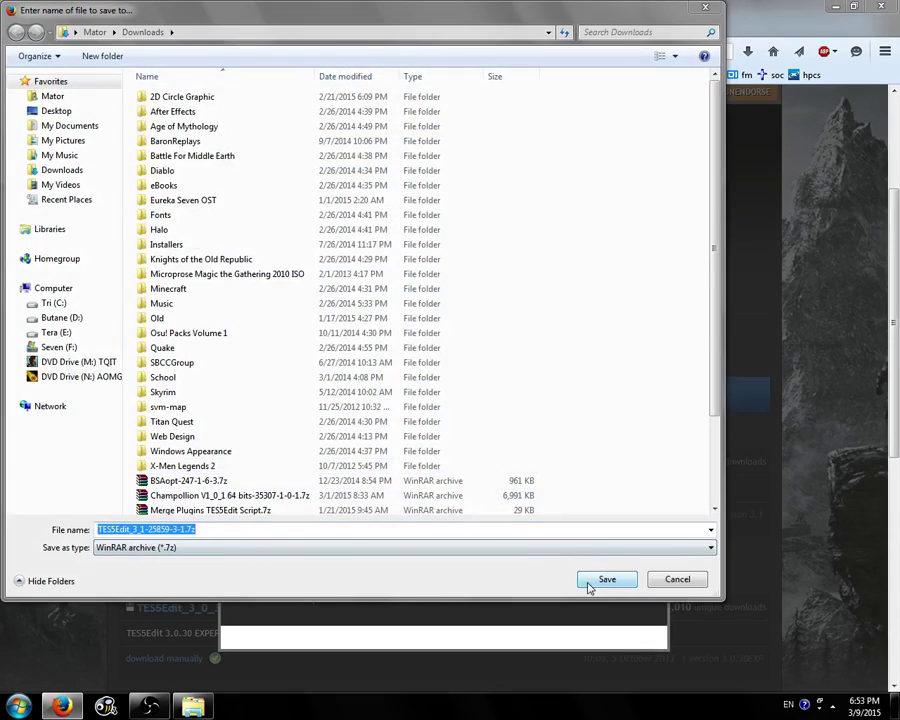
left_click(604, 580)
left_click(486, 357)
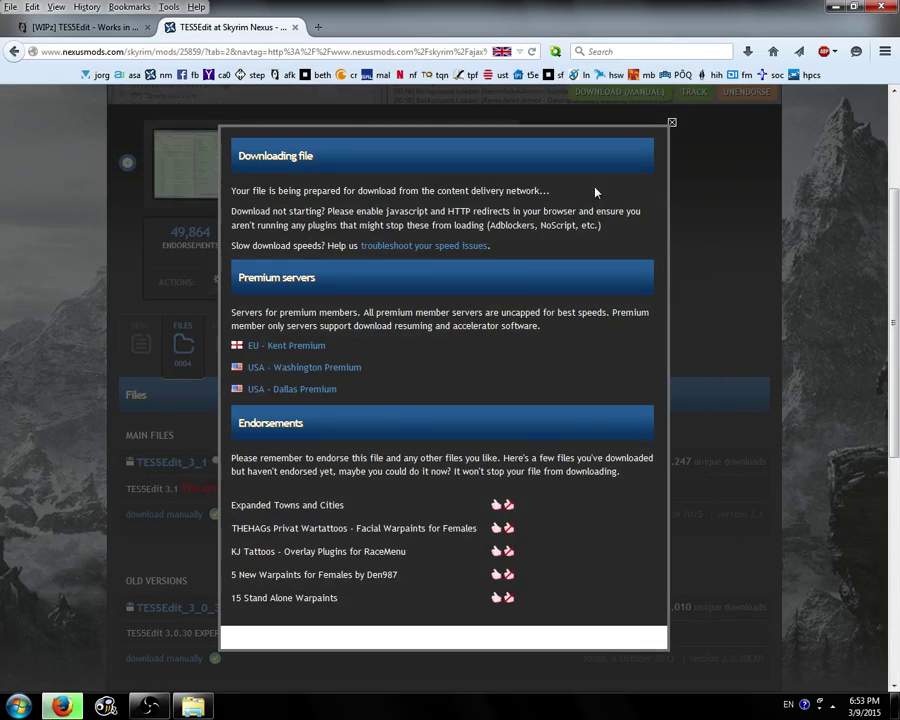
left_click(671, 124)
scroll(430, 420, "up", 3)
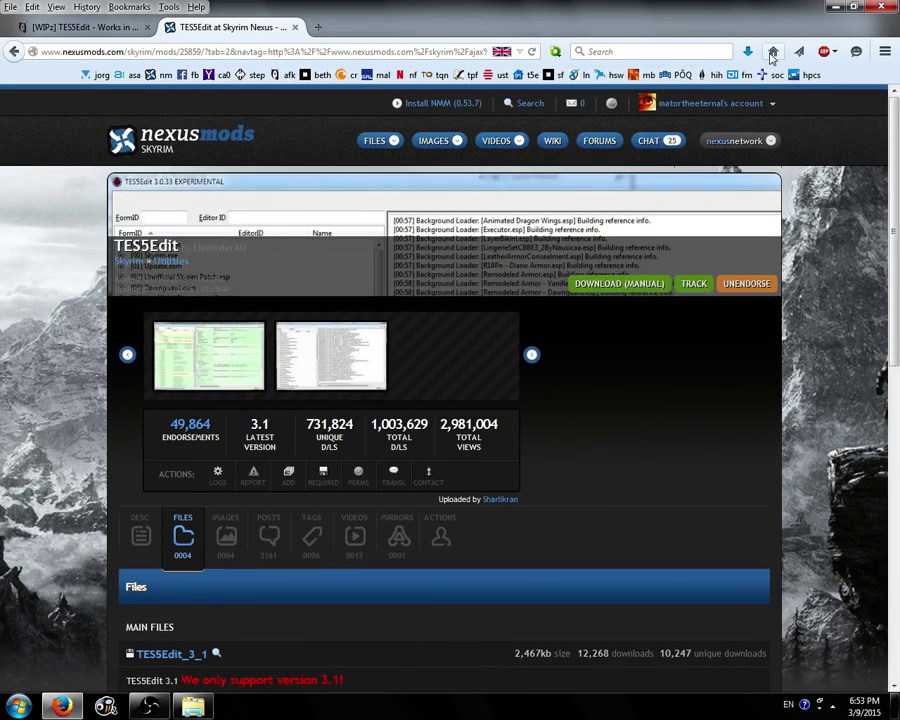
Open the downloaded TES5Edit archive in WinRAR, select TES5Edit.exe, and minimize the browser so the archive sits over the desktop.
left_click(748, 51)
left_click(593, 104)
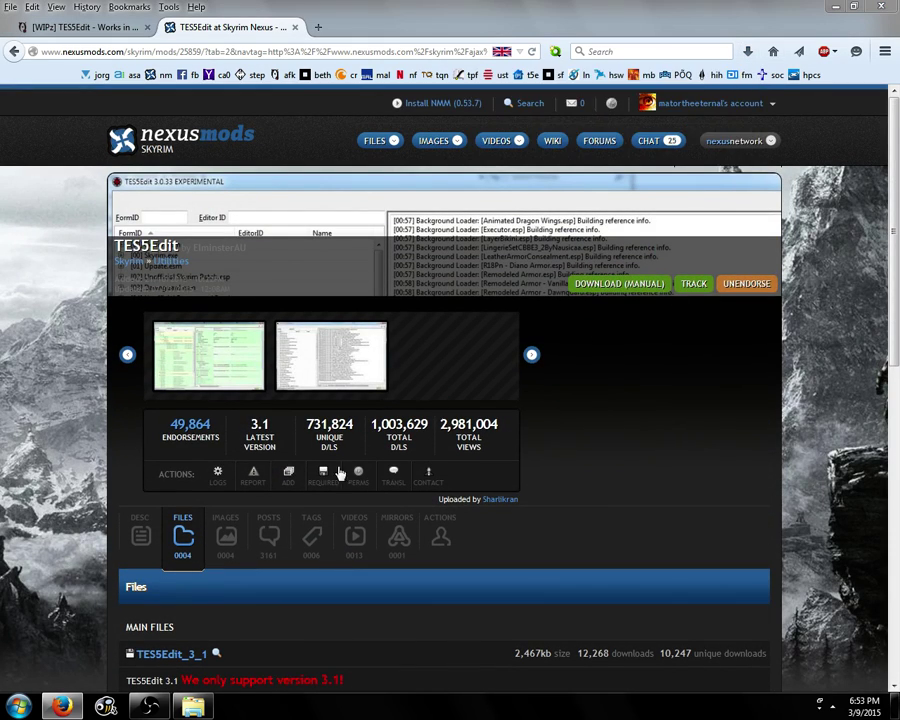
left_click(201, 228)
left_click(200, 242)
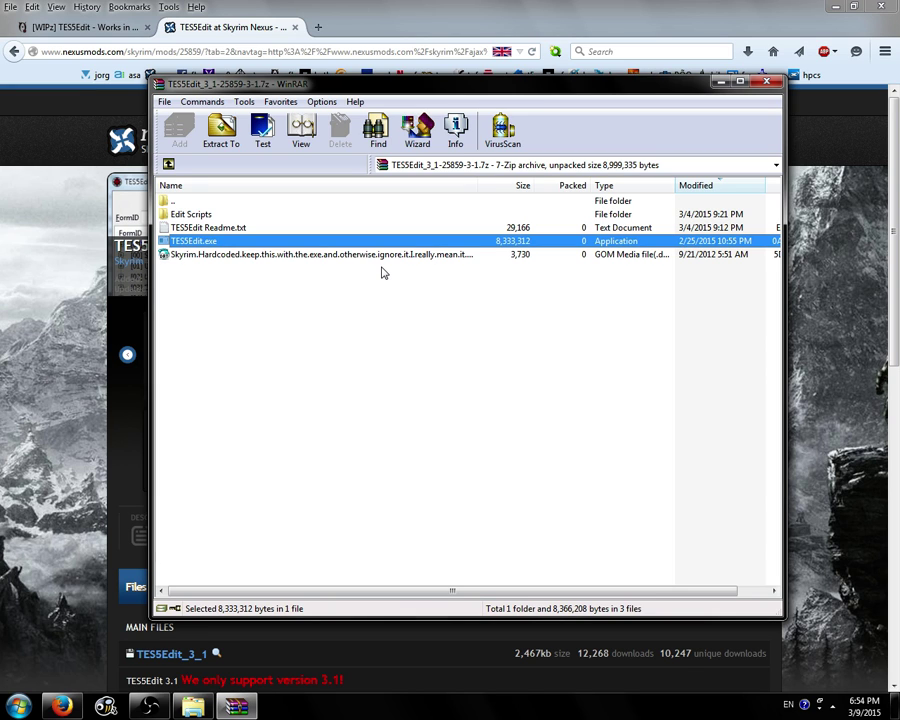
left_click_drag(212, 84, 427, 105)
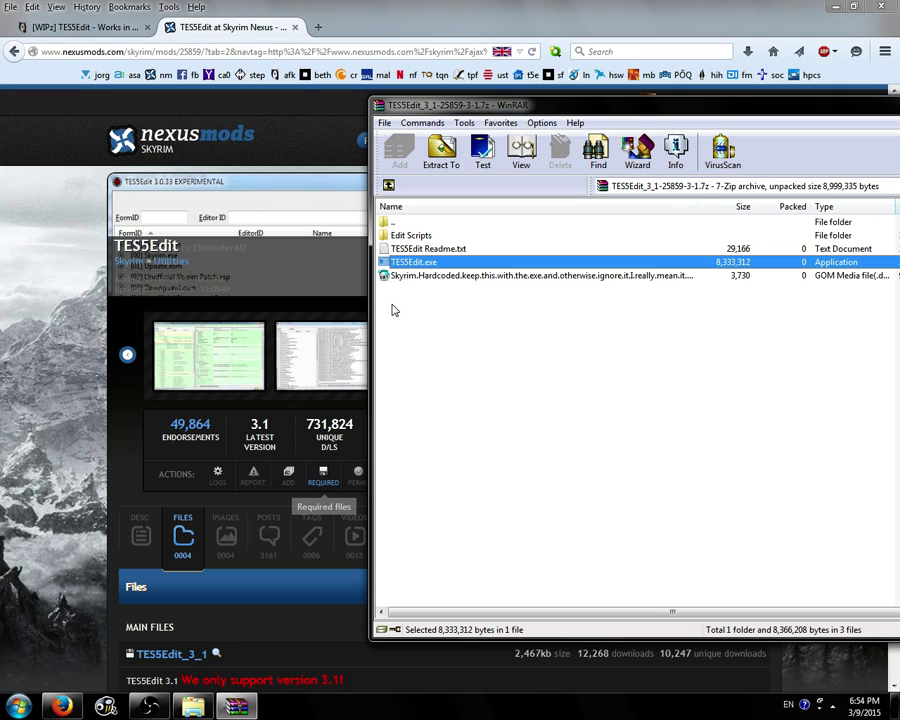
left_click_drag(598, 117, 343, 130)
left_click(835, 8)
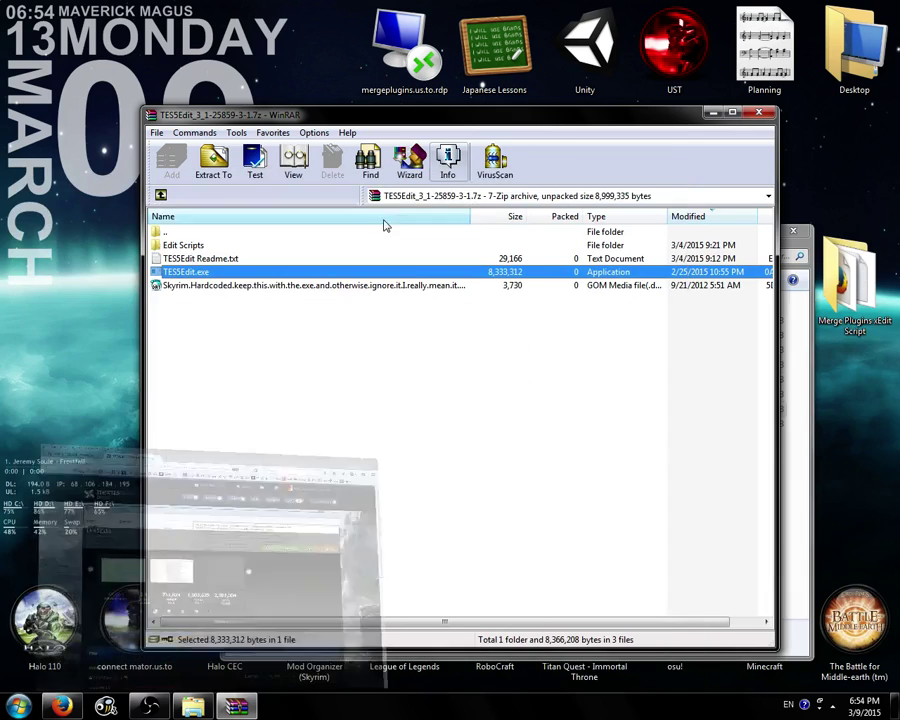
Open the TES5Edit folder through the Skyrim Directory shortcut and select TES5Edit310svn1910.exe.
double_click(848, 278)
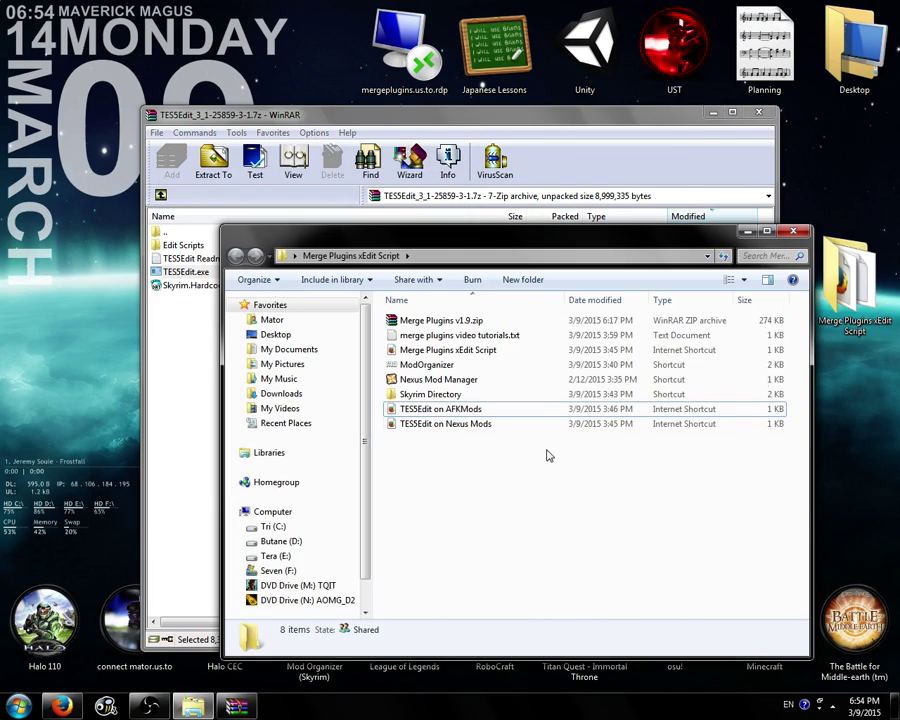
double_click(410, 394)
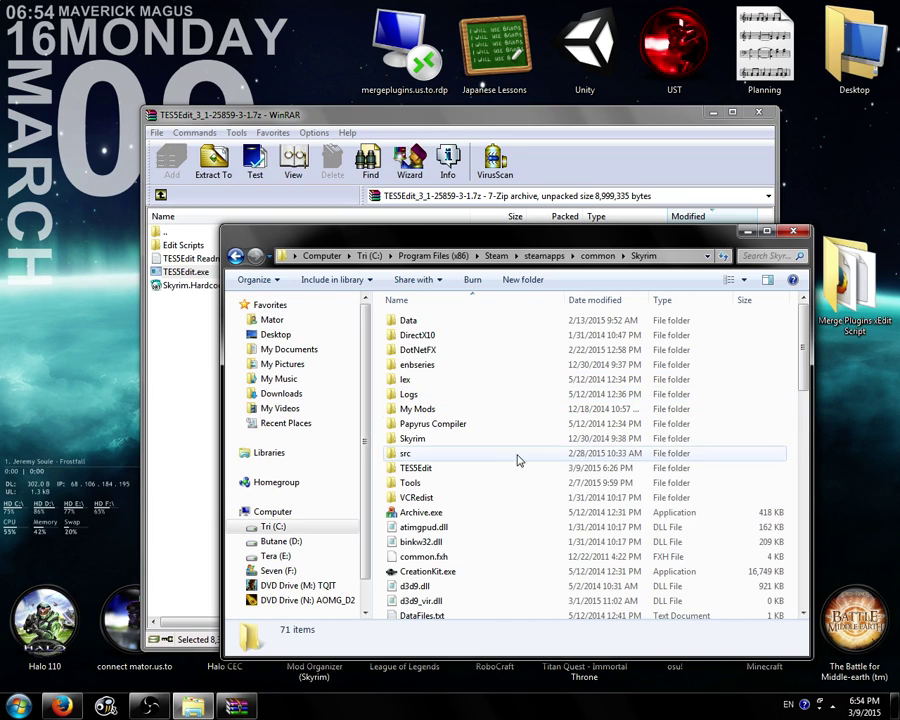
double_click(450, 468)
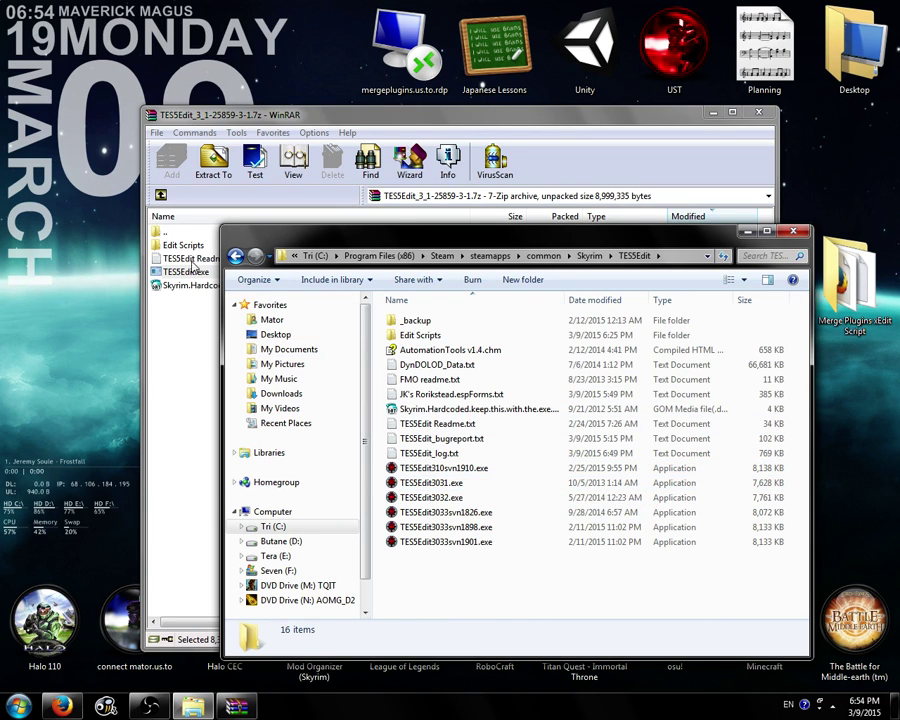
left_click(200, 318)
left_click_drag(228, 334, 364, 416)
left_click(364, 416)
left_click(788, 578)
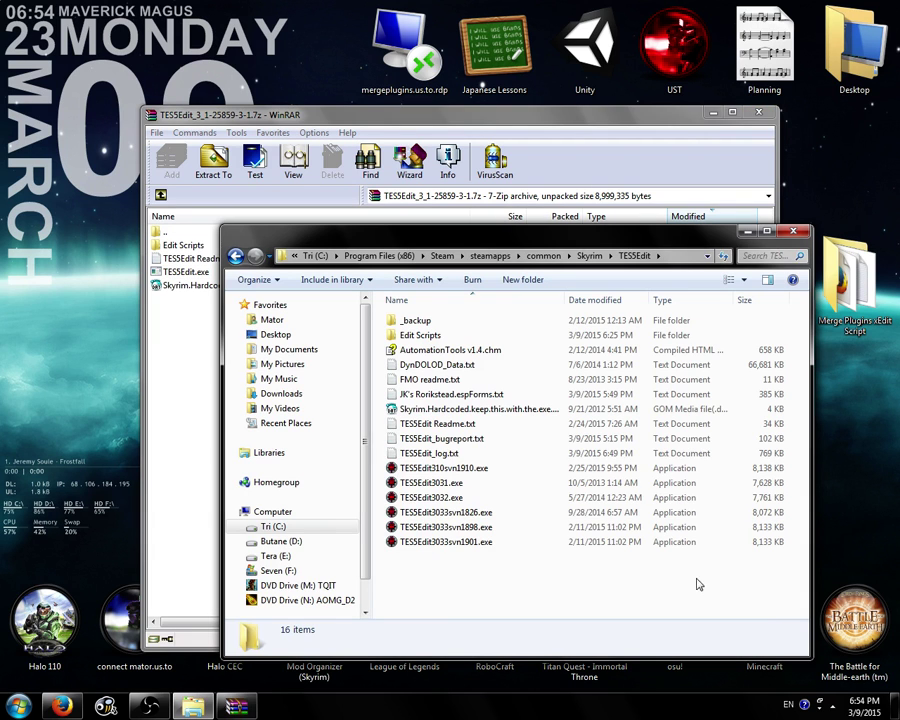
left_click(444, 455)
left_click(444, 468)
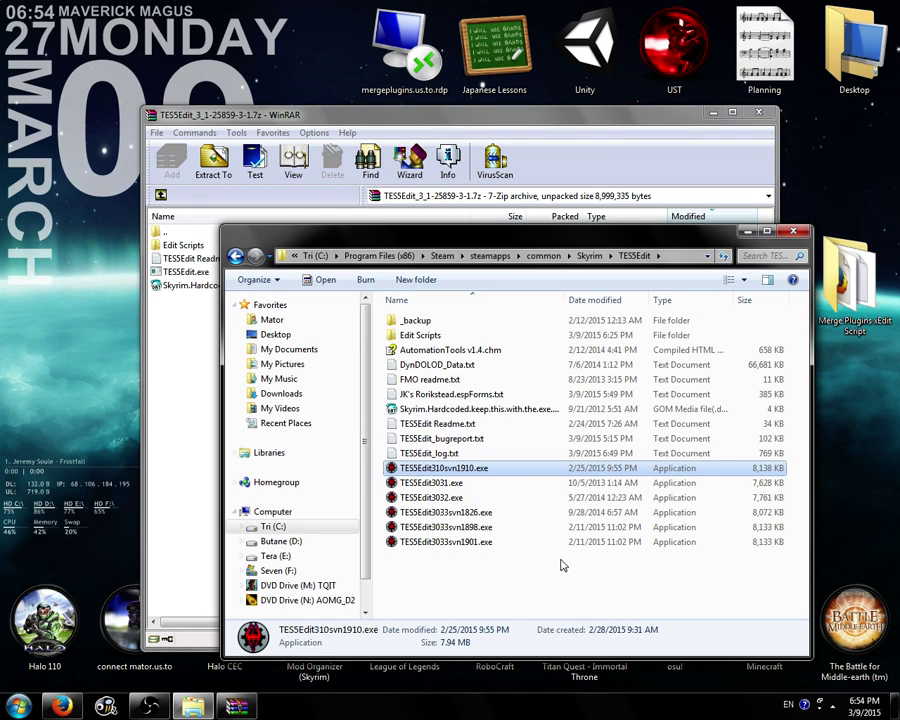
Move and narrow the WinRAR window to compare it with the TES5Edit folder, and close the archive.
left_click(763, 116)
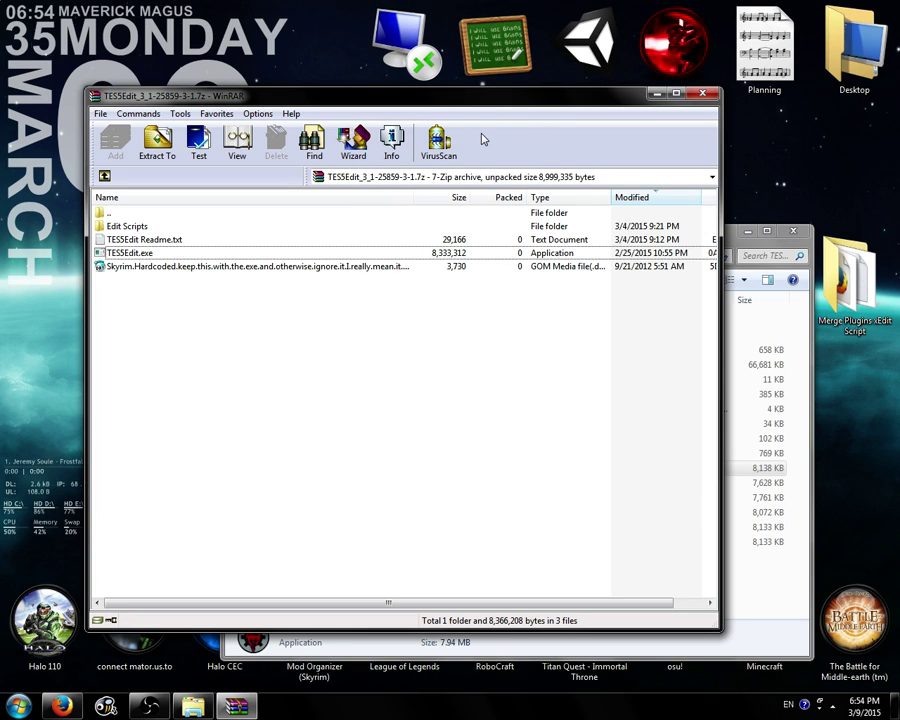
left_click_drag(592, 88, 524, 97)
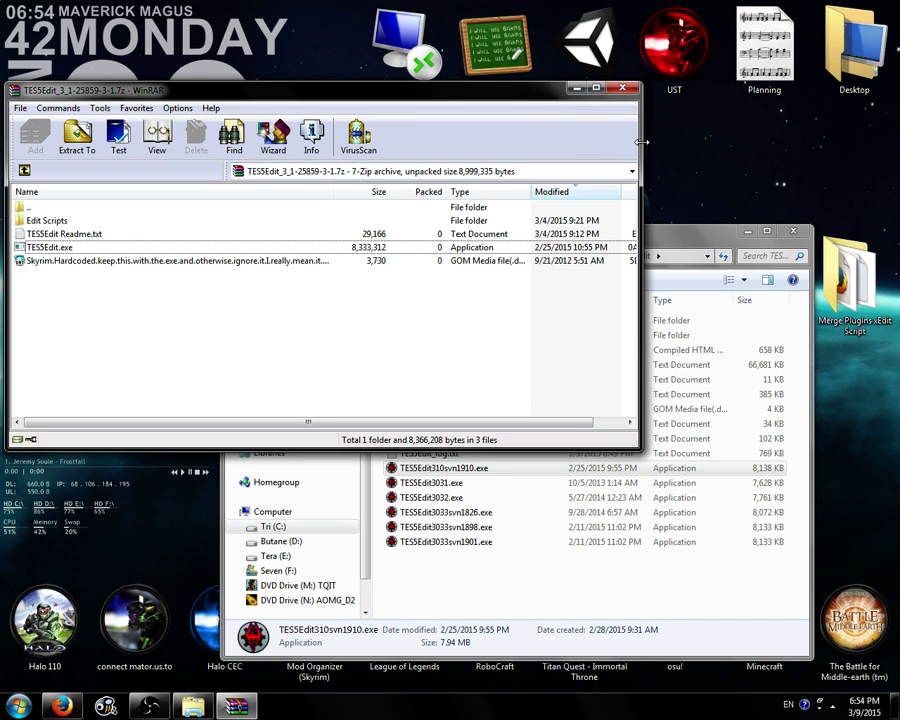
left_click_drag(641, 142, 474, 177)
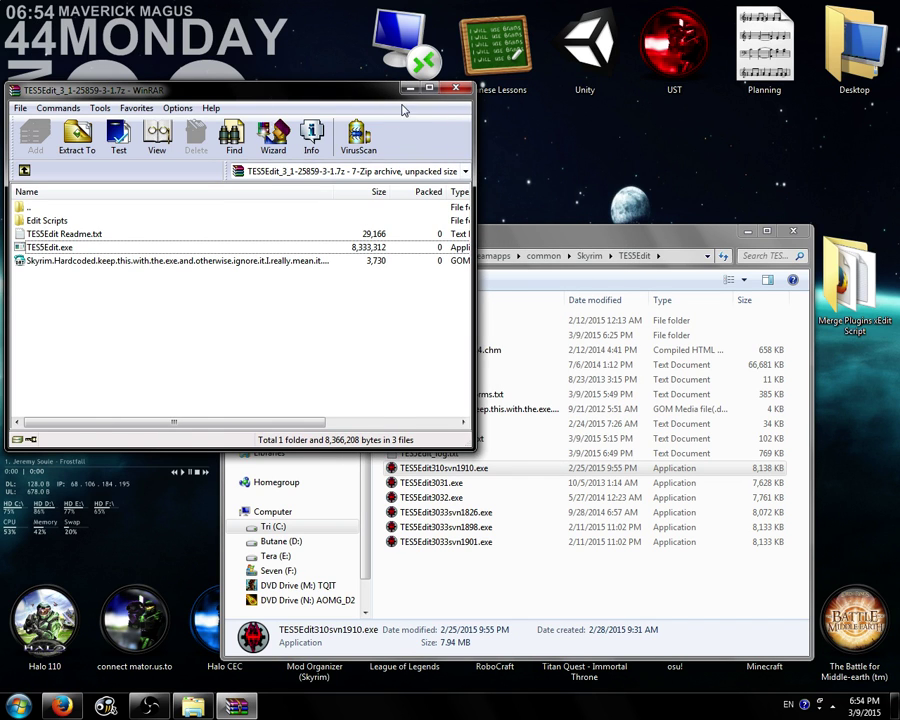
left_click_drag(366, 88, 429, 74)
left_click(435, 572)
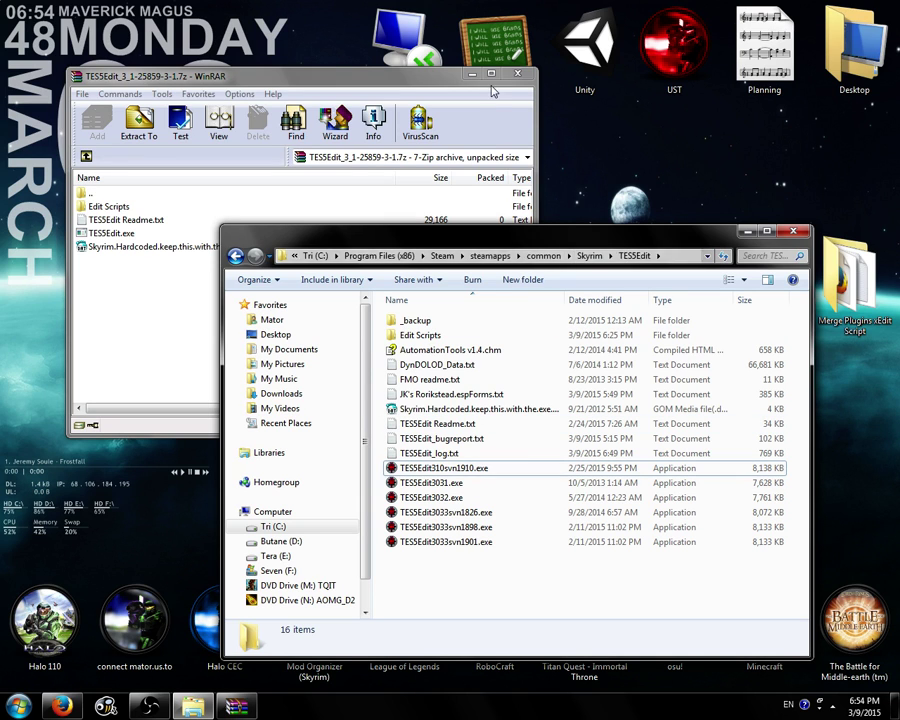
left_click(522, 75)
Check the TES5Edit folder for the TES5Edit310svn1910.exe application, the Skyrim.Hardcoded file and the Edit Scripts folder.
left_click(480, 469)
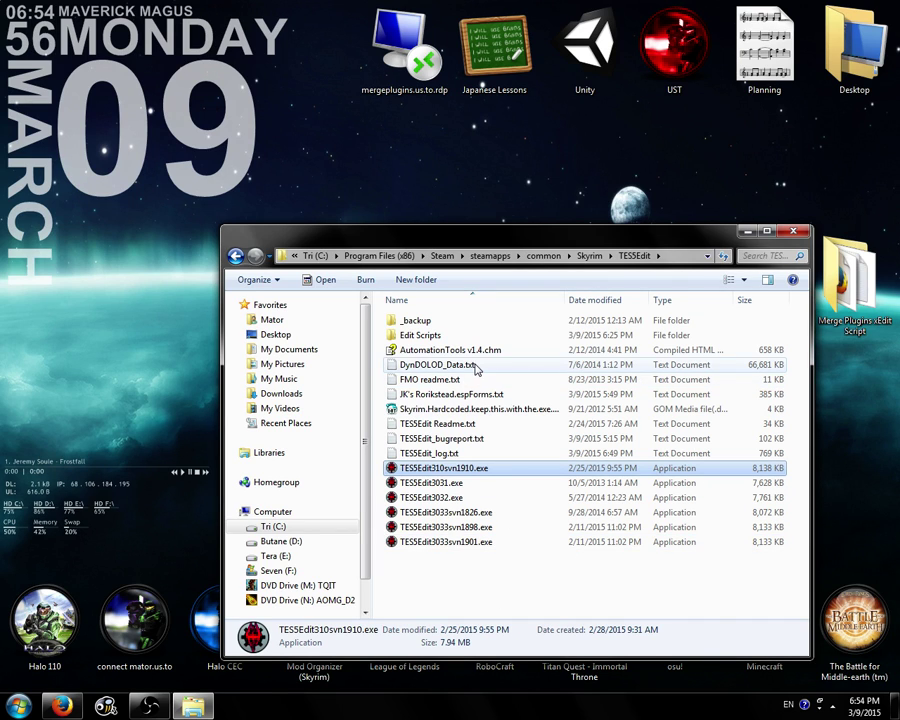
left_click(478, 409)
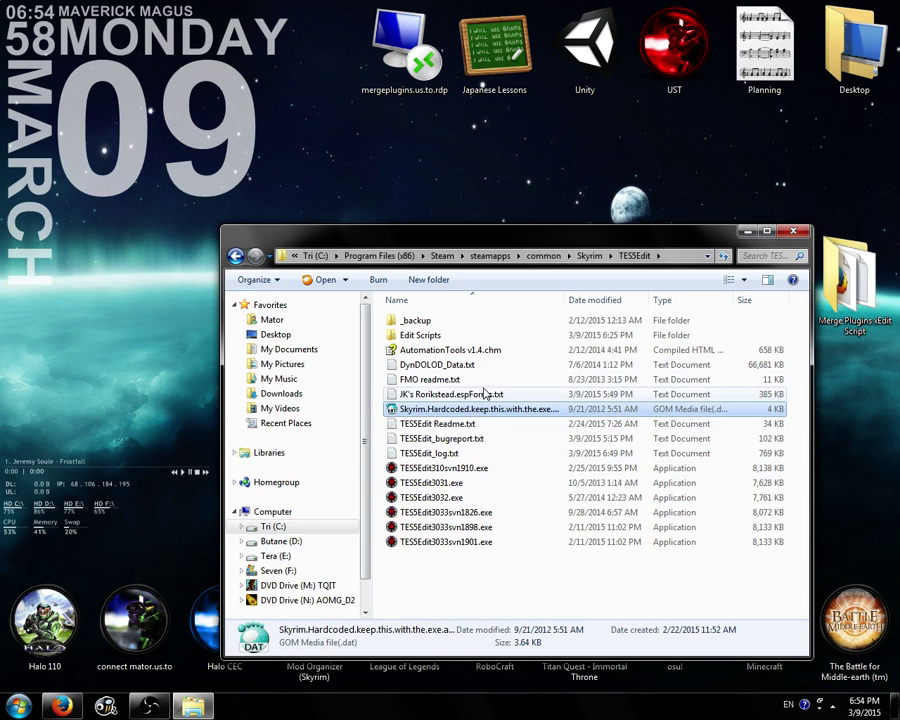
left_click(427, 338)
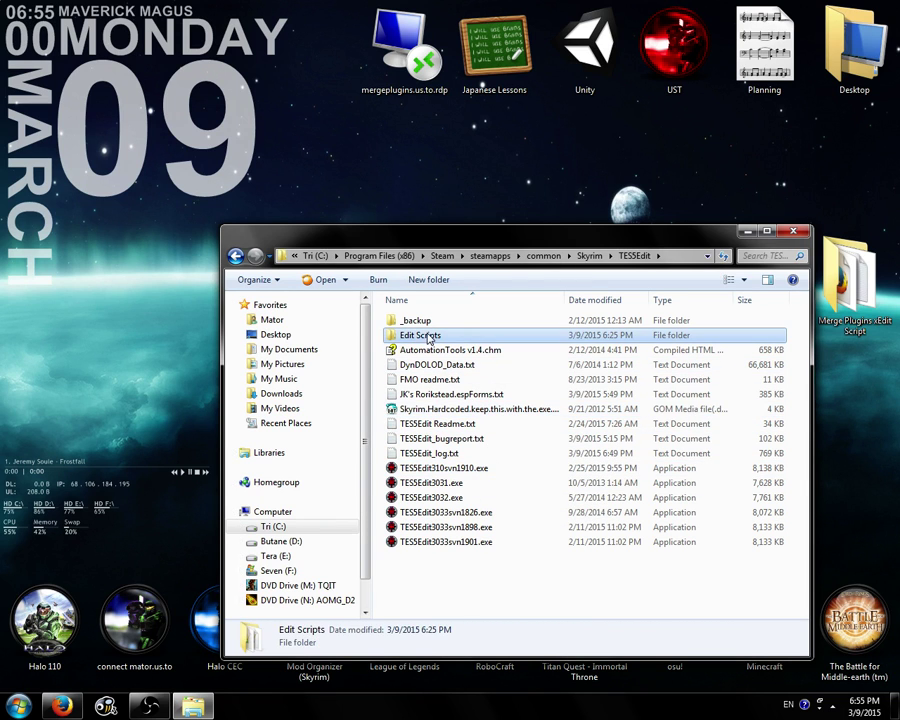
left_click(488, 583)
Open the Merge Plugins xEdit Script page from the desktop folder's shortcut and show its list of files.
double_click(866, 292)
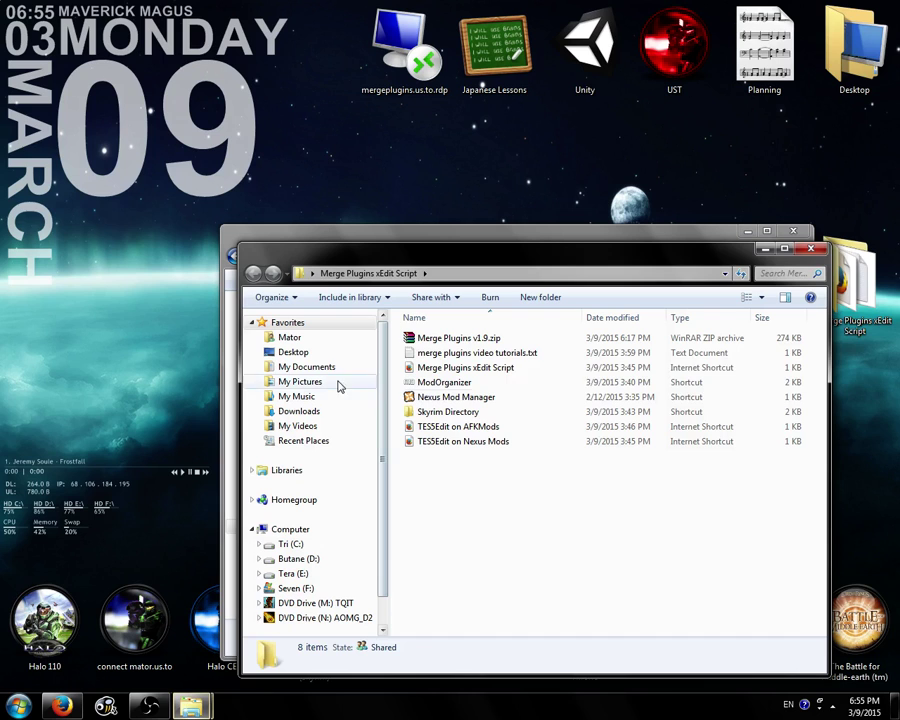
double_click(455, 367)
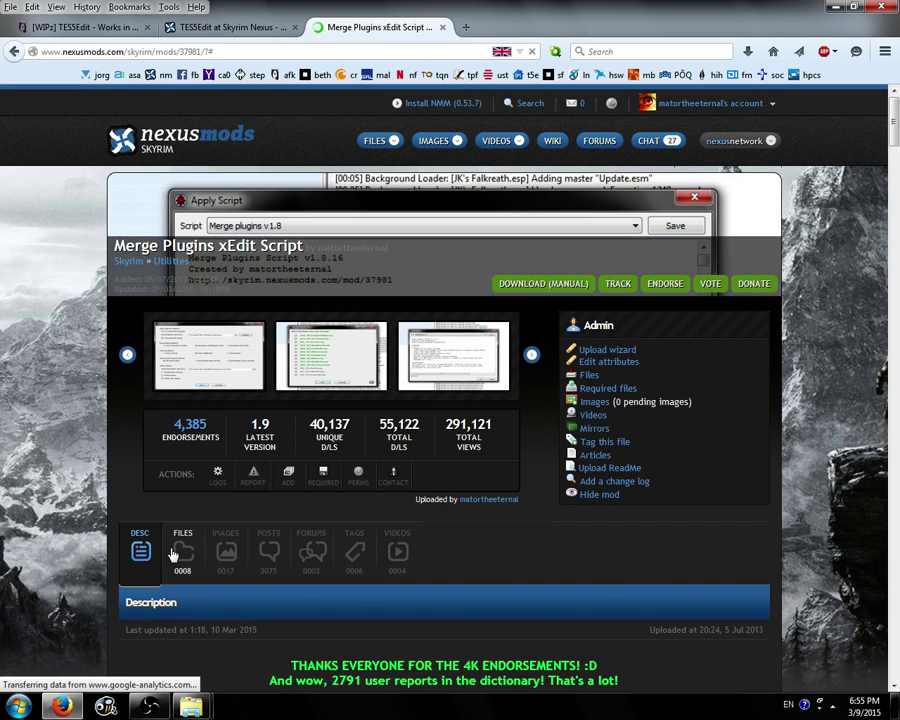
scroll(173, 555, "down", 2)
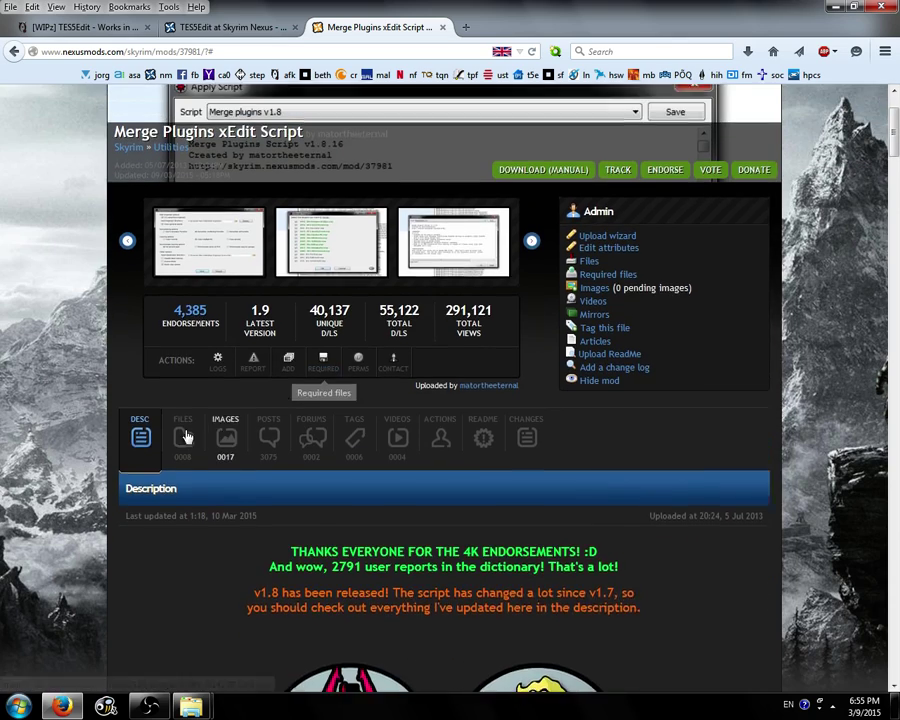
scroll(187, 437, "up", 1)
left_click(179, 494)
scroll(396, 445, "down", 2)
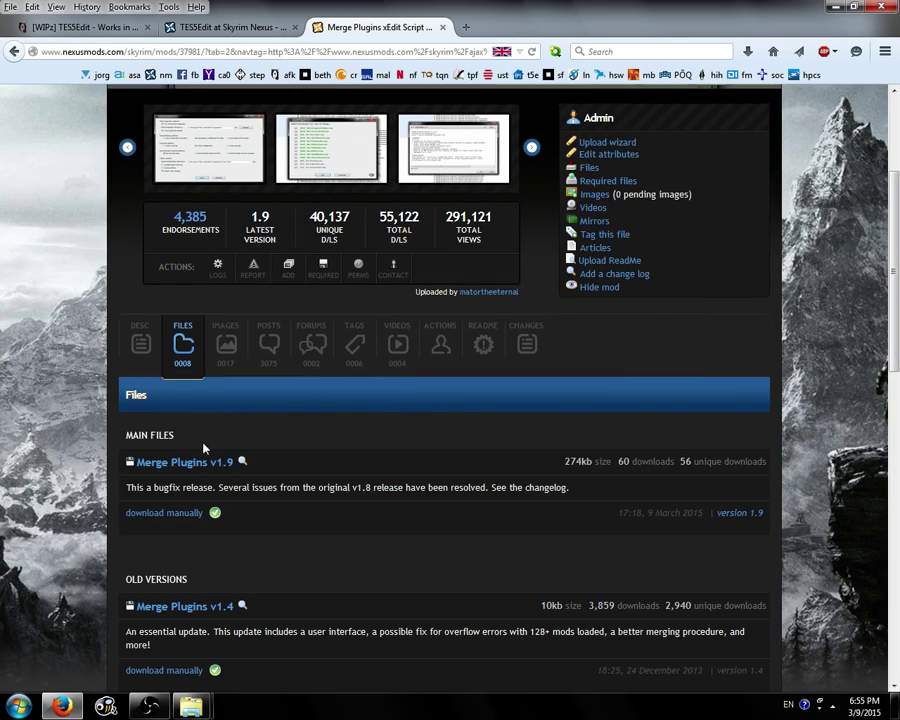
Download Merge Plugins v1.9 manually, saving Merge Plugins v1.9-37981-1-9.zip to Downloads over the existing copy, and dismiss the download notice.
left_click(168, 513)
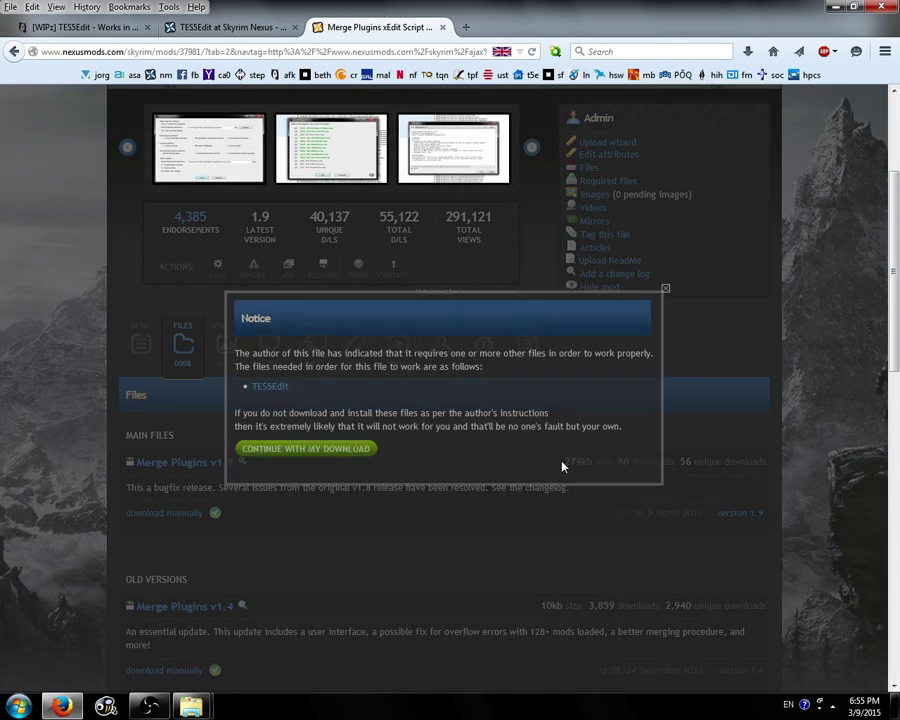
left_click(303, 449)
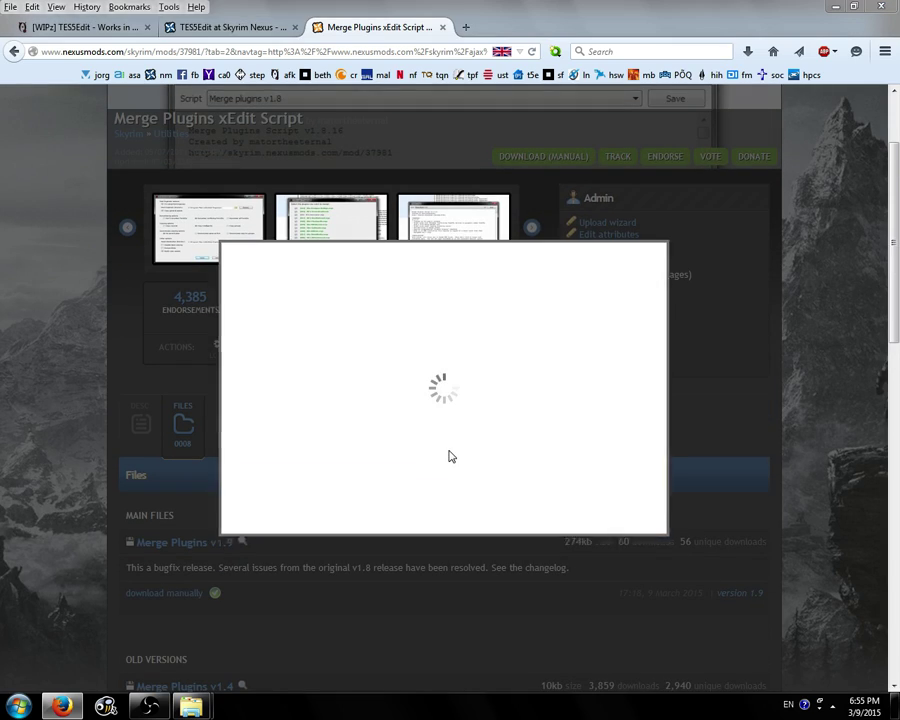
left_click(517, 495)
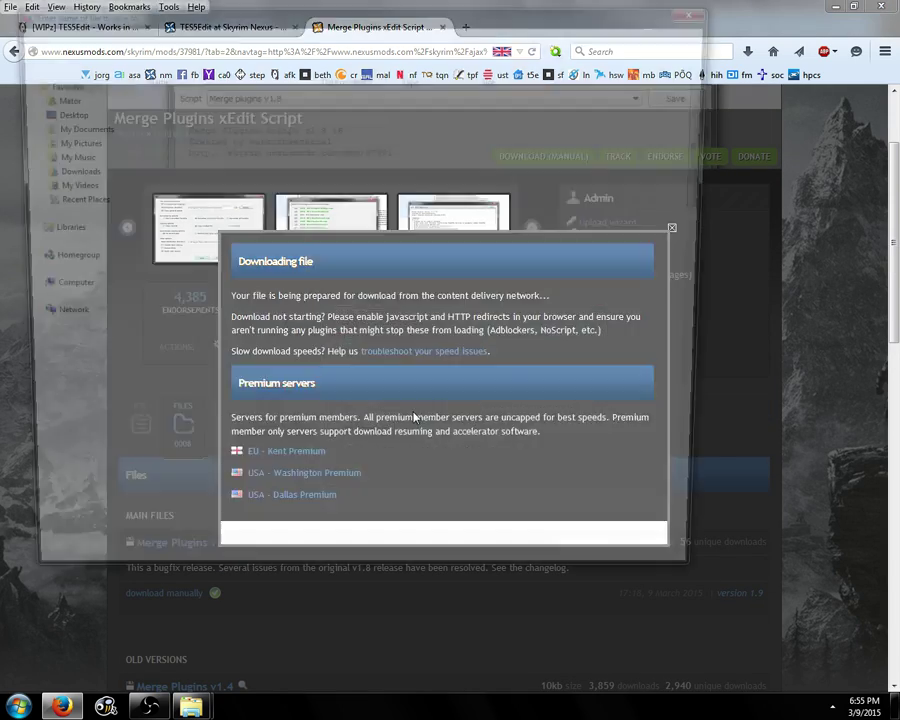
left_click(603, 574)
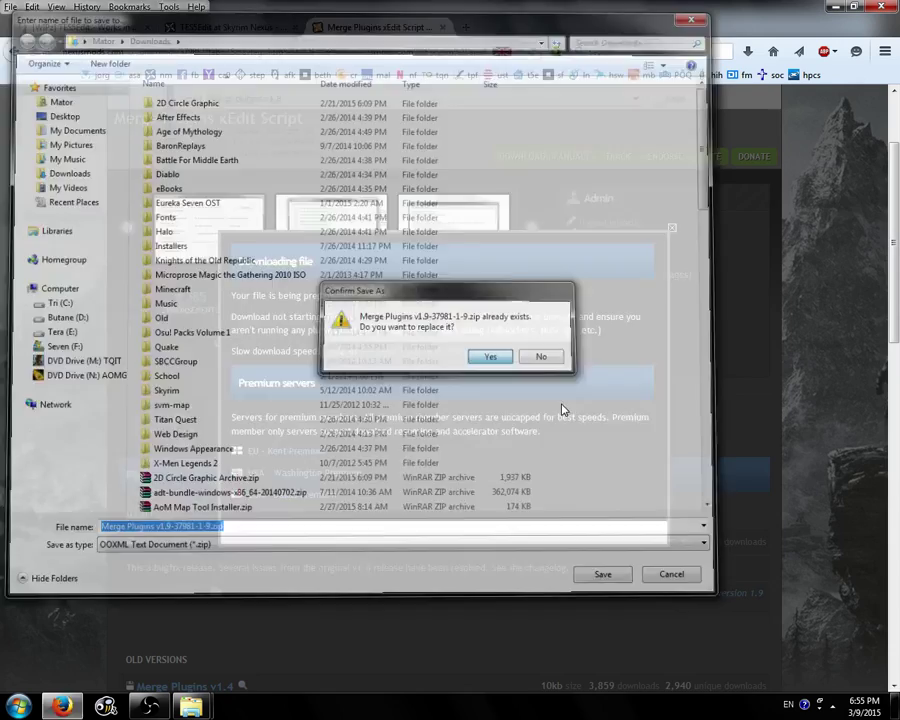
key("Return")
left_click(673, 229)
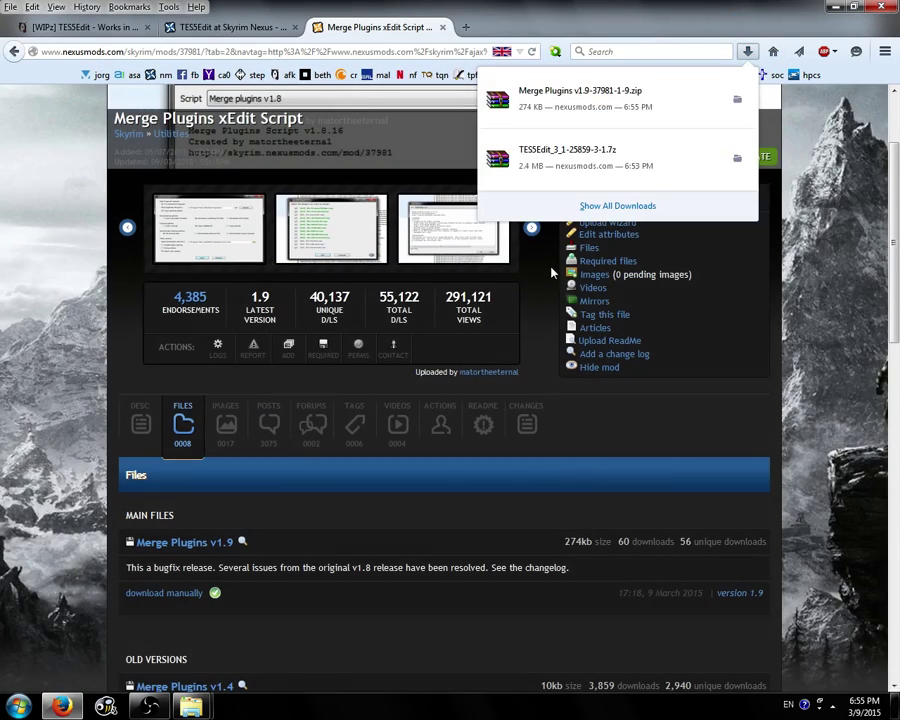
Open the downloaded Merge Plugins v1.9 archive in WinRAR and look inside its Edit Scripts folder.
left_click(620, 100)
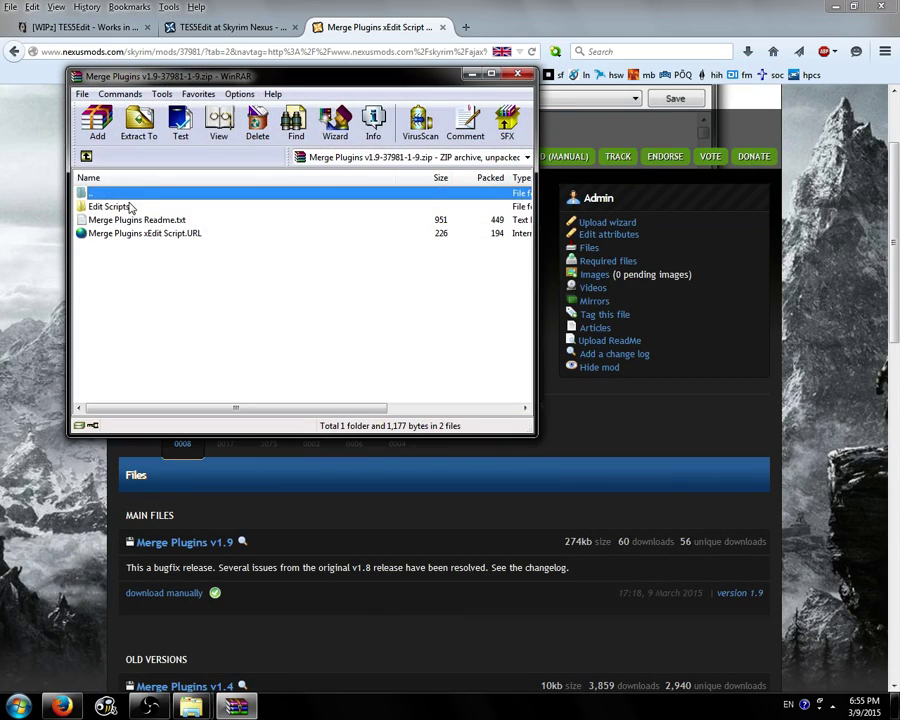
key("Down")
key("Down")
key("Up")
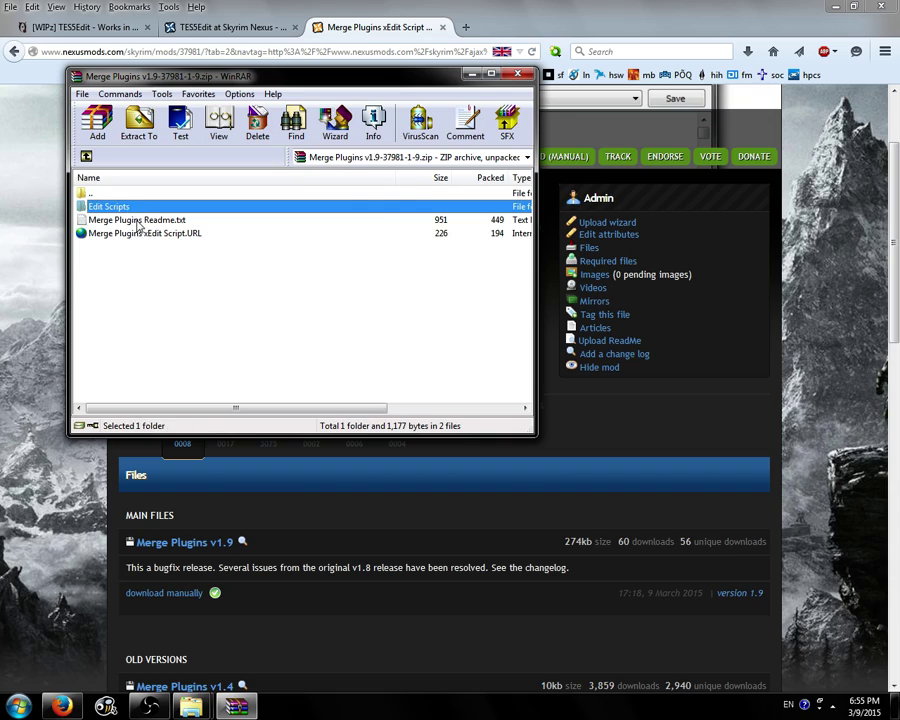
key("Return")
key("Down")
key("Down")
key("BackSpace")
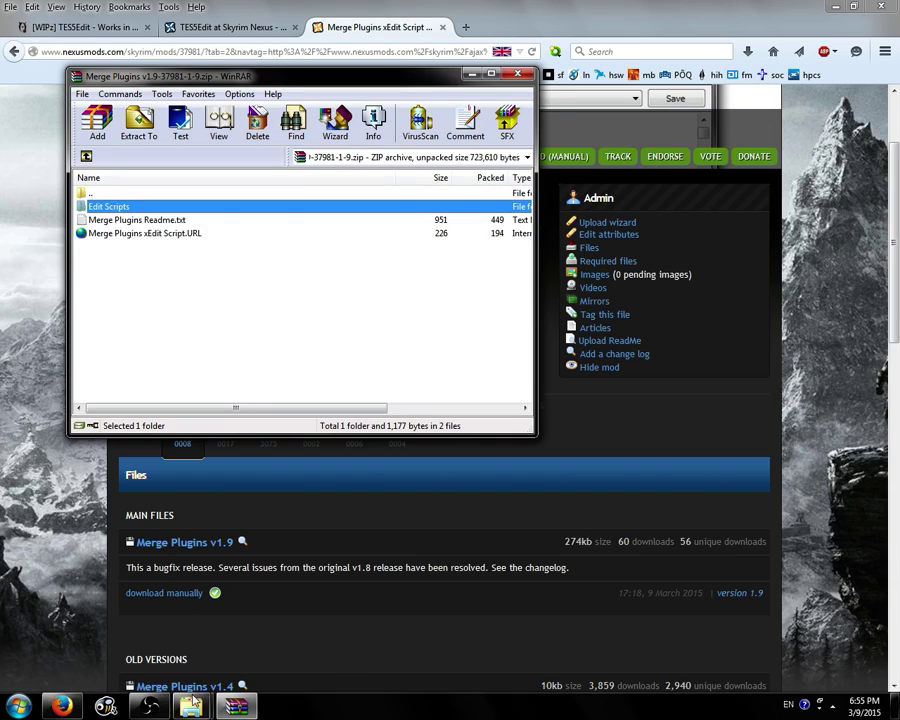
Extract the archive's Edit Scripts folder into the TES5Edit folder, merging the folders and replacing all files with the same name.
mouse_move(190, 706)
left_click(126, 607)
left_click(424, 336)
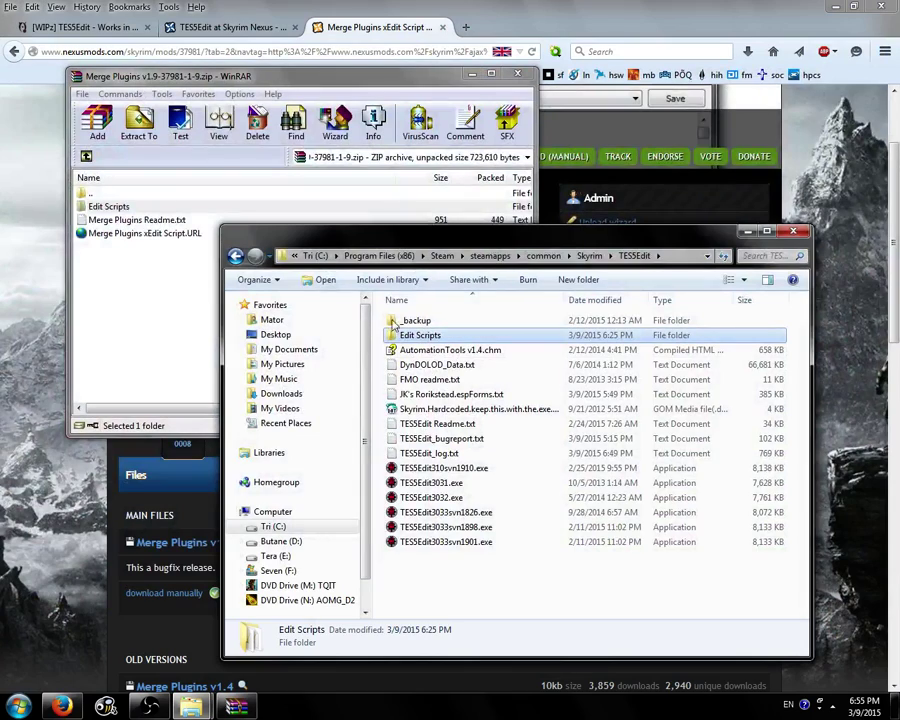
left_click_drag(123, 210, 572, 608)
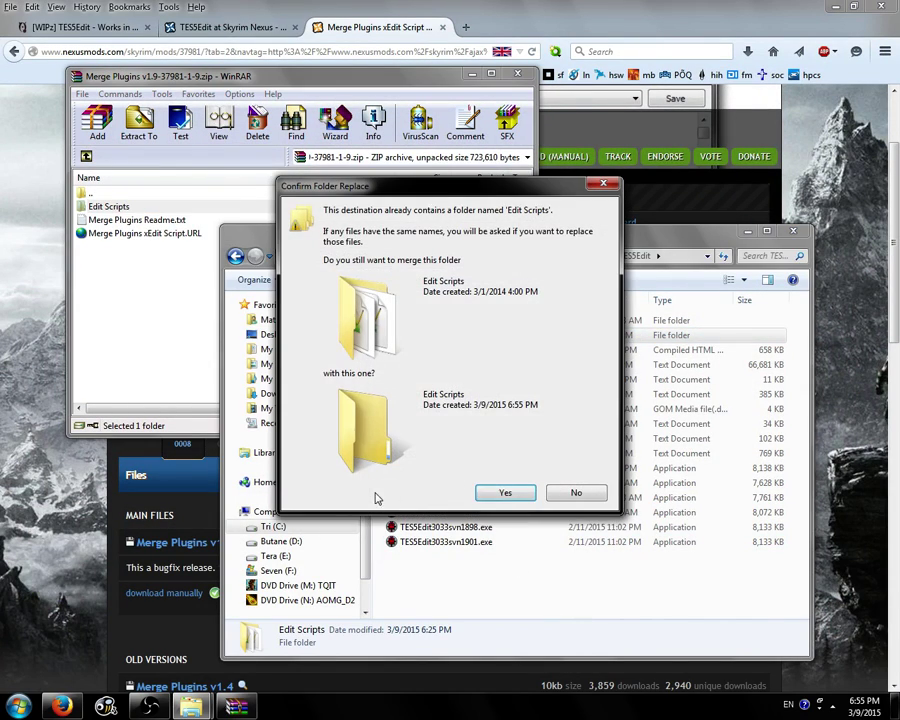
left_click(502, 489)
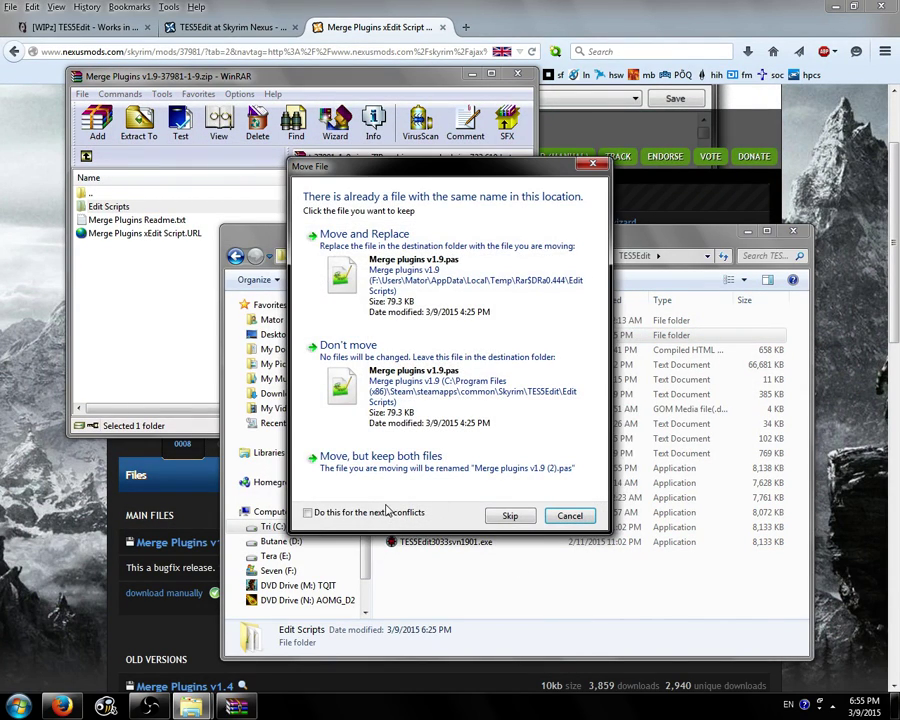
left_click(434, 284)
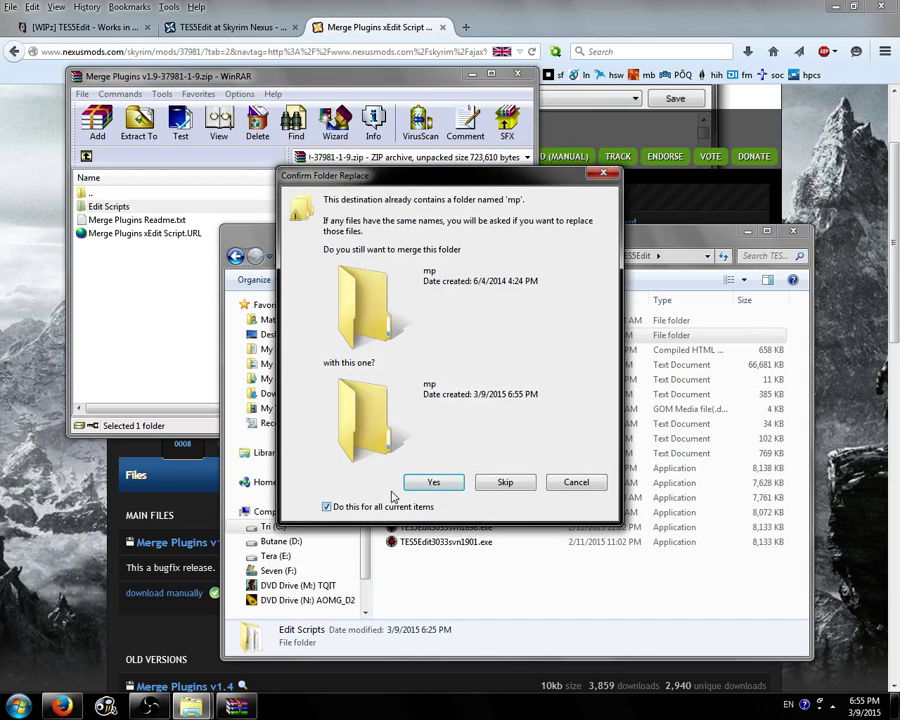
left_click(432, 483)
Examine the script files in the archive's Edit Scripts folder, including mteFunctions.pas and Merged plugin manager v1.1.pas.
left_click(122, 207)
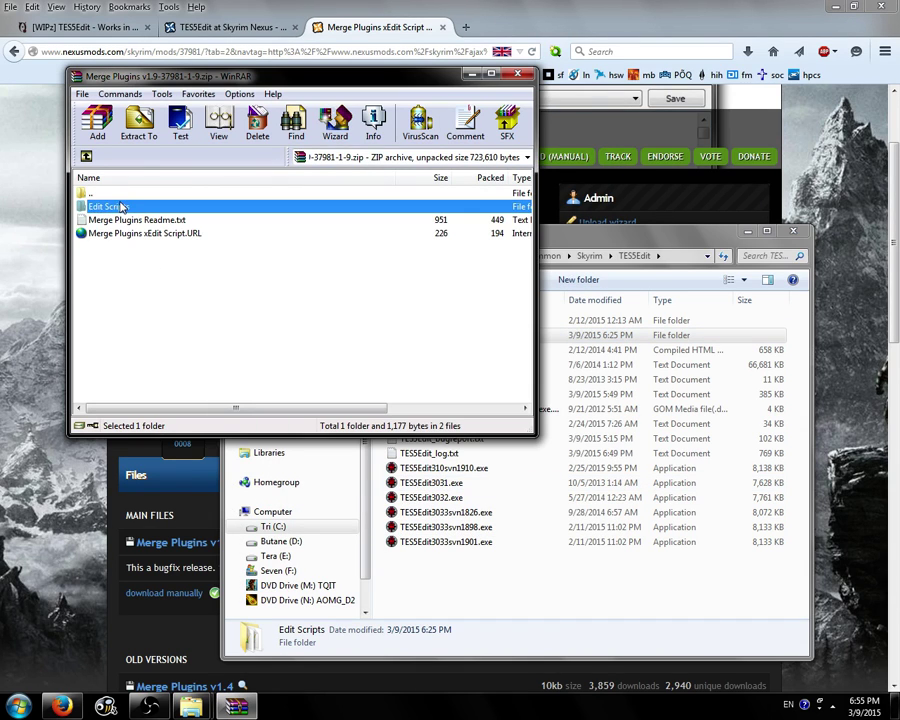
double_click(125, 207)
left_click(145, 233)
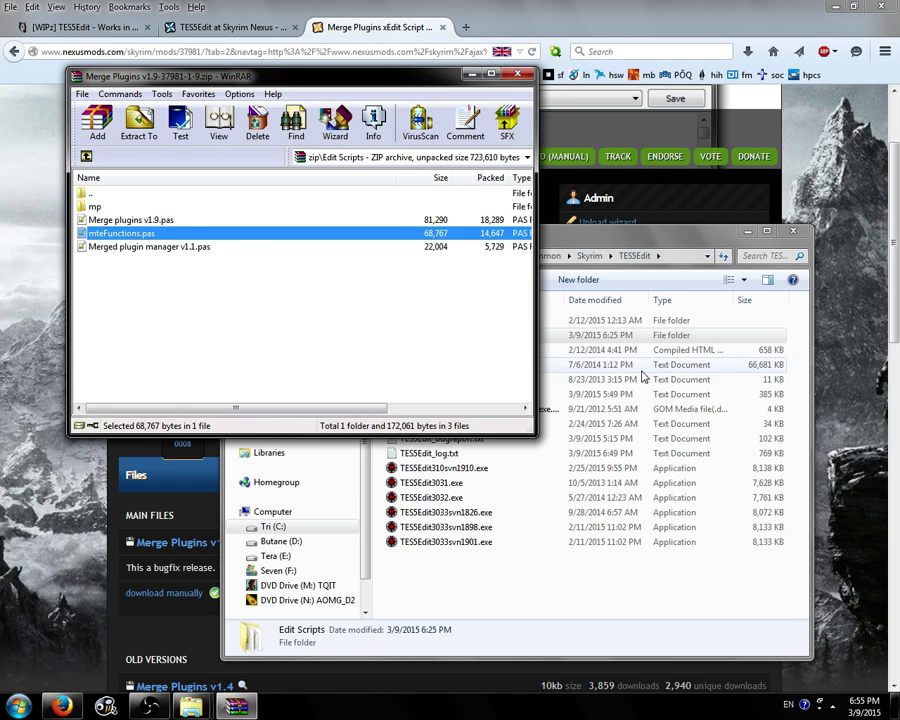
left_click(577, 334)
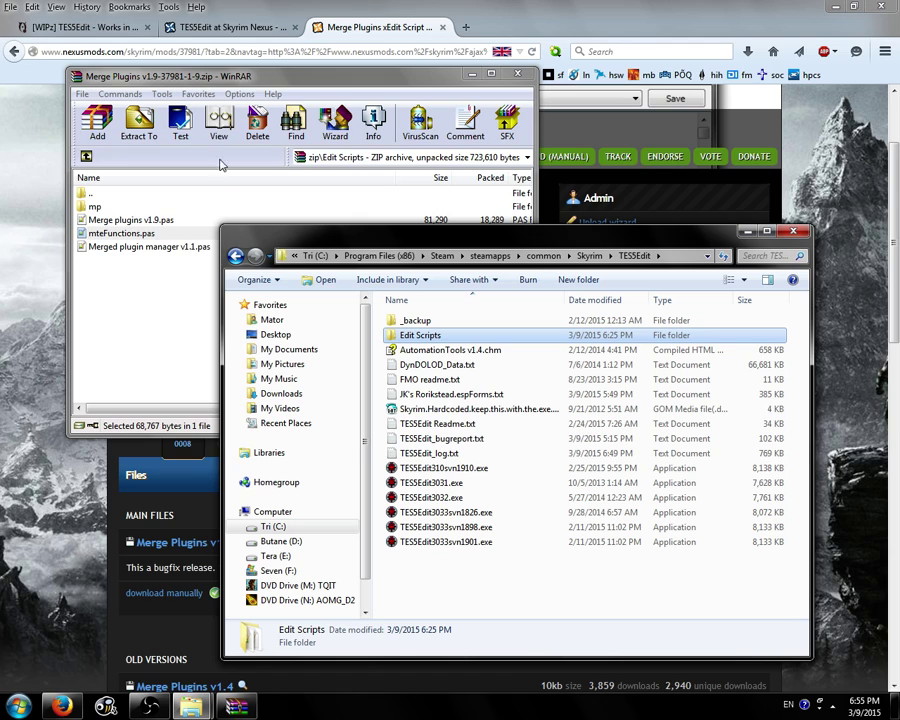
left_click(119, 236)
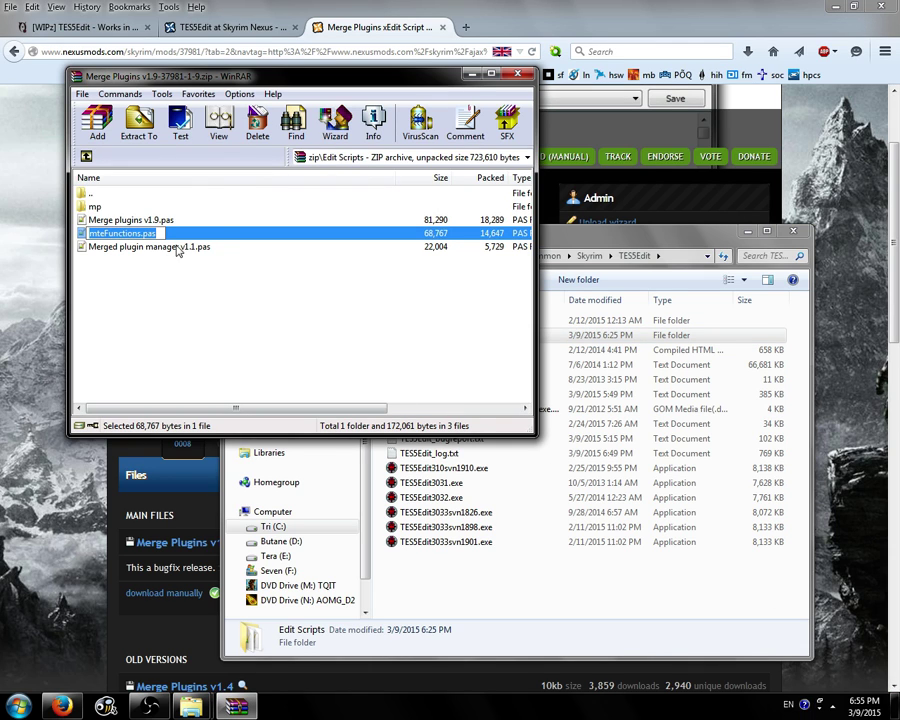
left_click(281, 377)
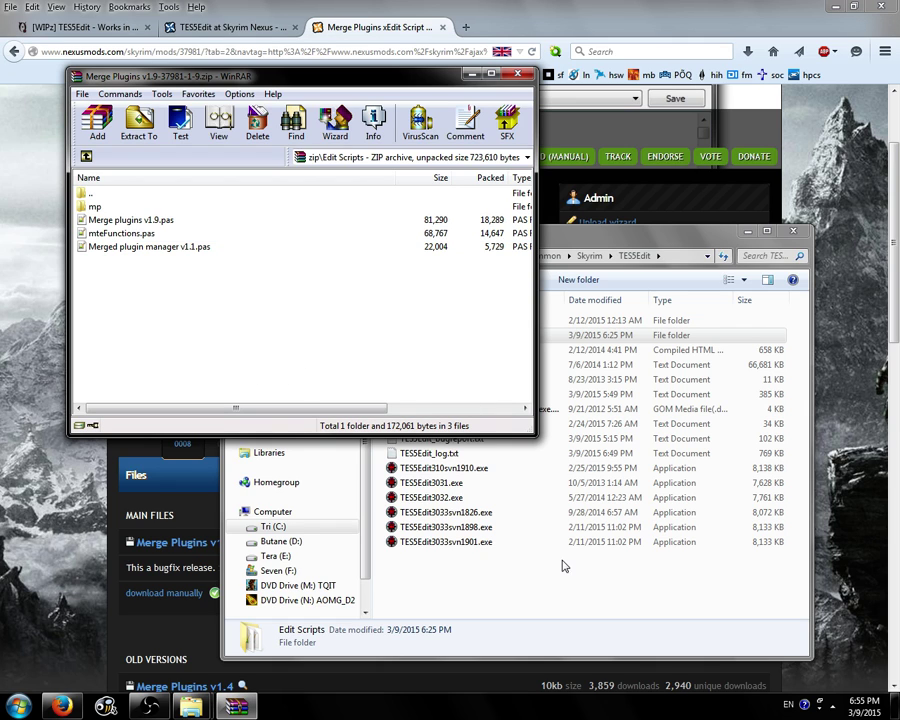
left_click(160, 246)
View mteFunctions.pas in Notepad++ to check its edited date line, and close the editor and the archive.
double_click(125, 233)
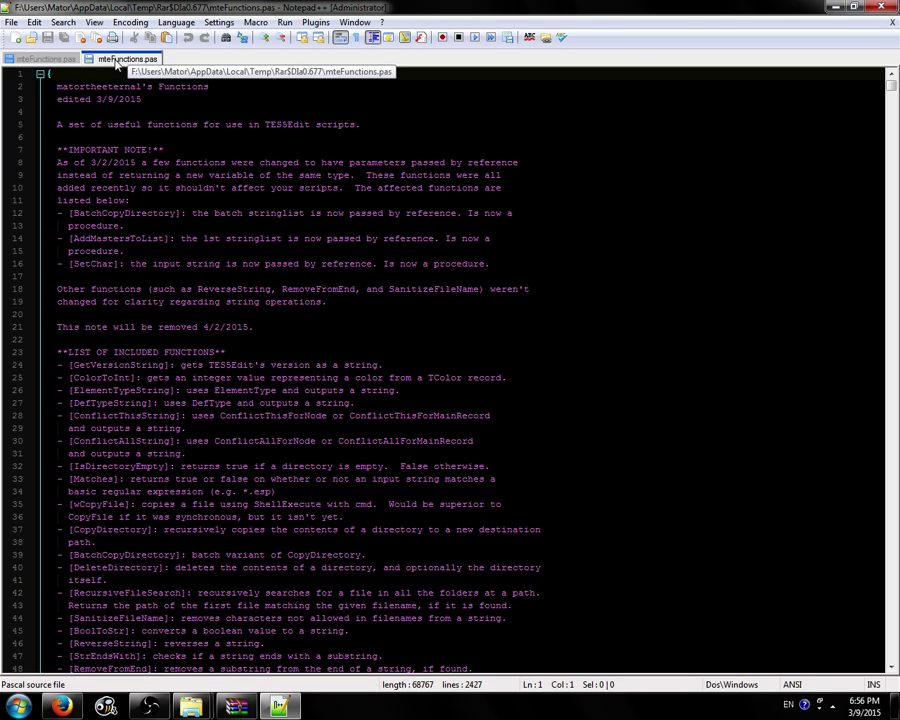
left_click_drag(160, 95, 52, 98)
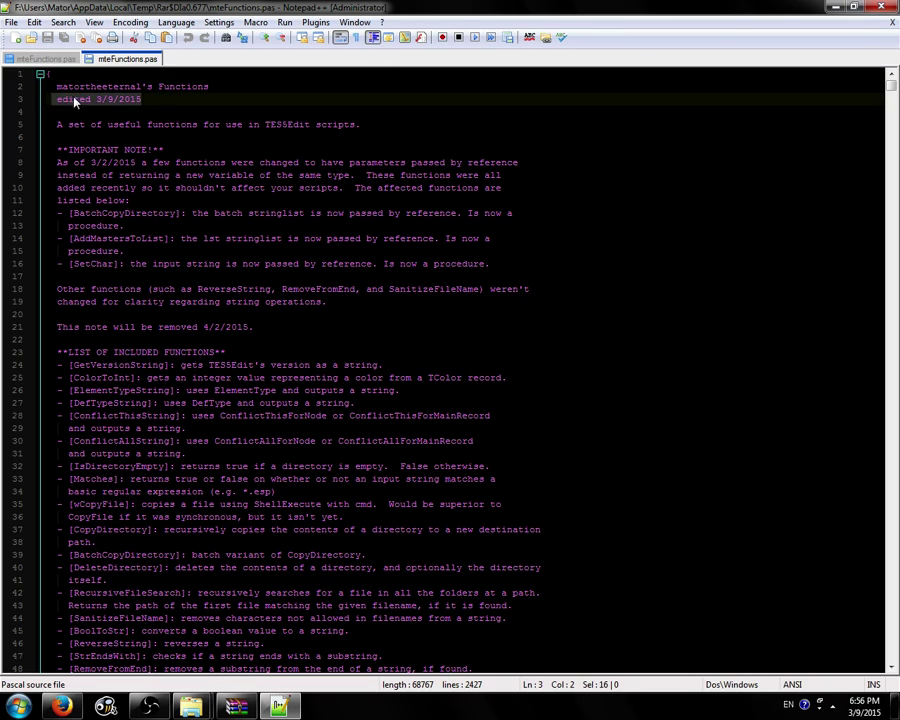
left_click(202, 95)
left_click(882, 7)
left_click(410, 570)
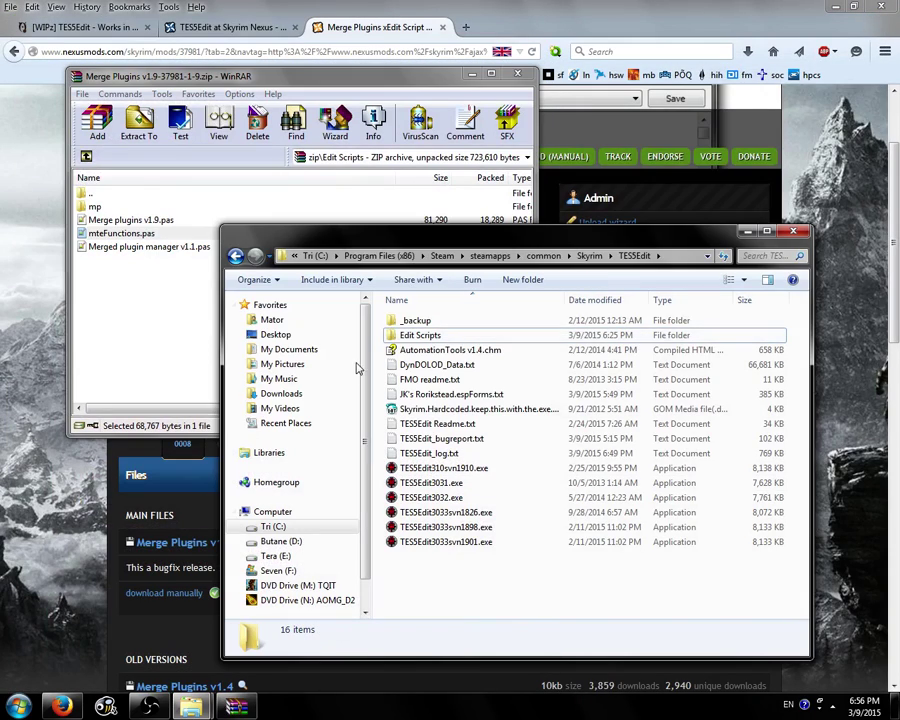
left_click(141, 325)
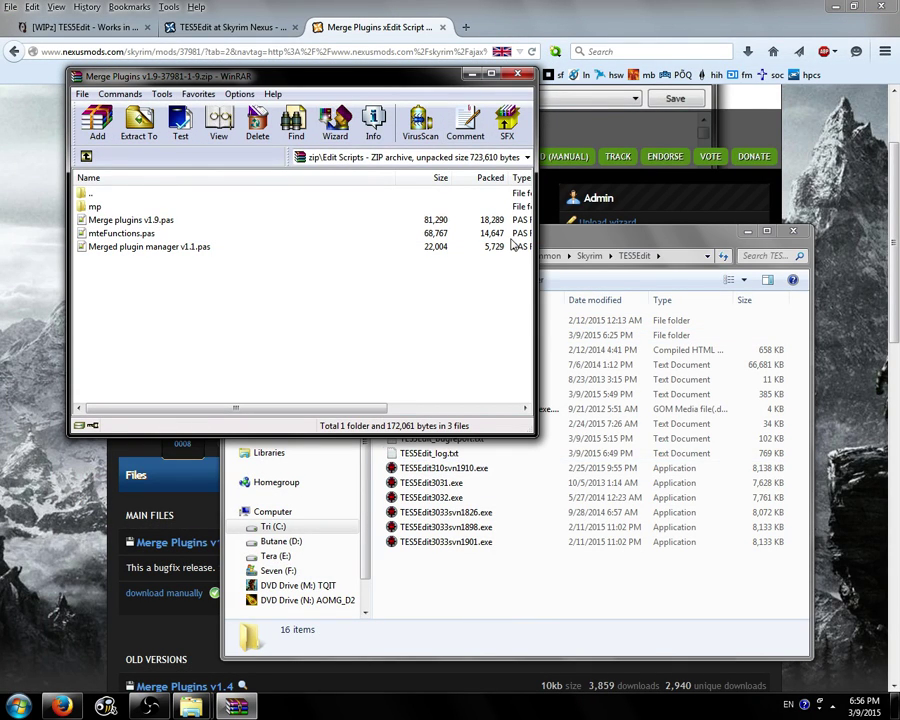
left_click(520, 75)
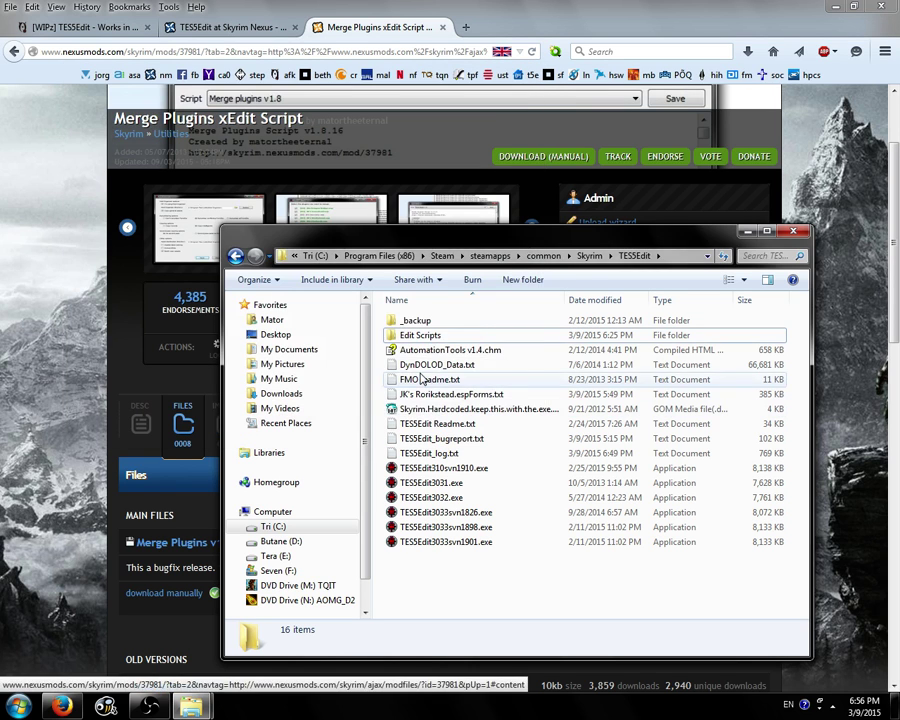
Delete config.ini from the mp folder inside Edit Scripts and return to the TES5Edit folder.
left_click(433, 337)
double_click(435, 338)
double_click(410, 364)
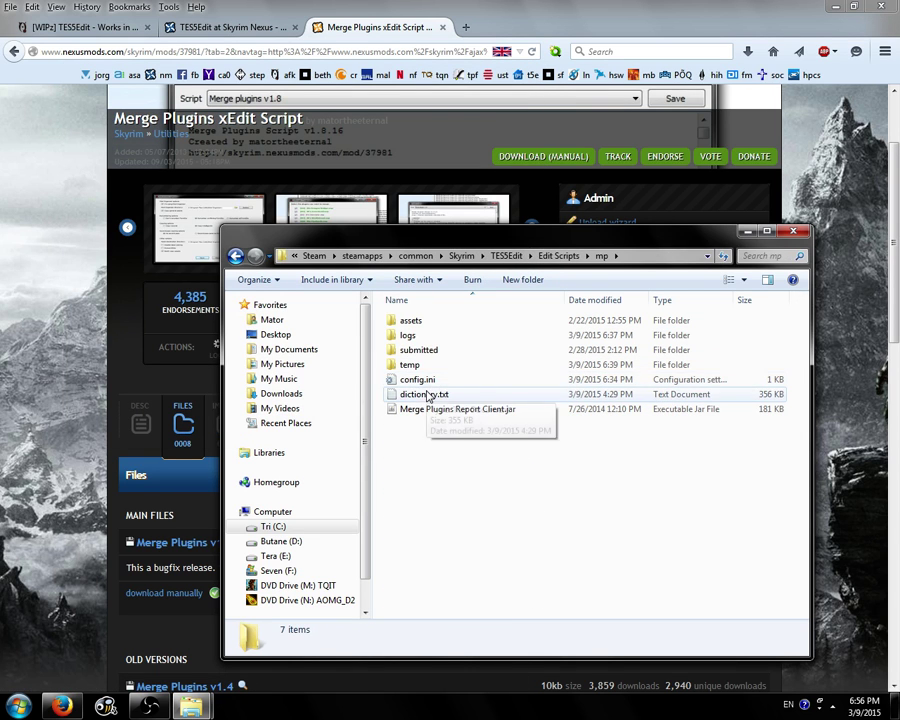
left_click(425, 395)
left_click(425, 383)
key("Delete")
key("Return")
key("BackSpace")
key("BackSpace")
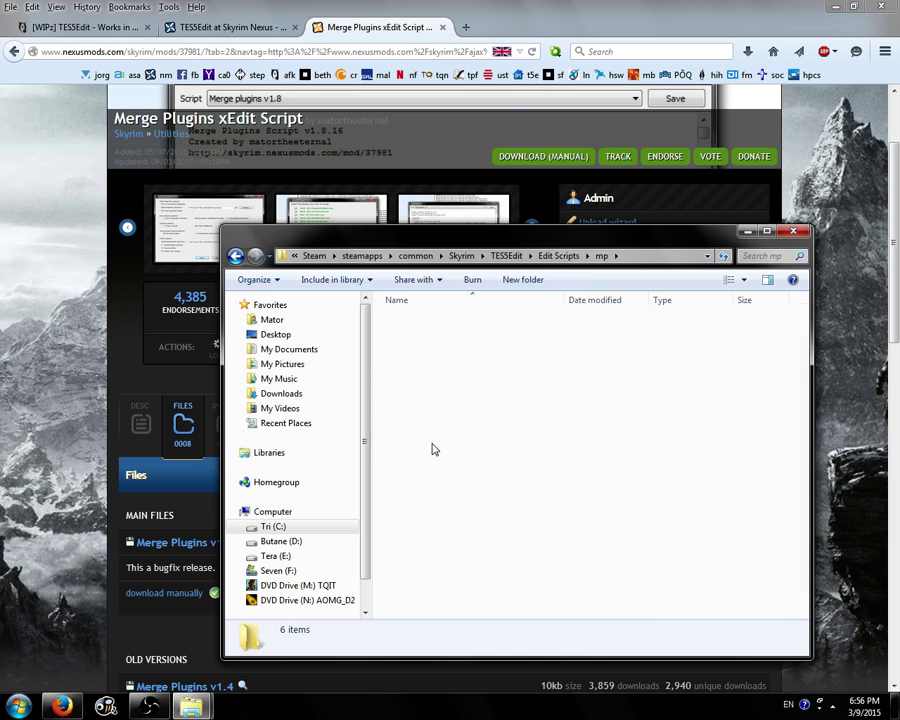
left_click(522, 543)
left_click_drag(494, 609, 462, 585)
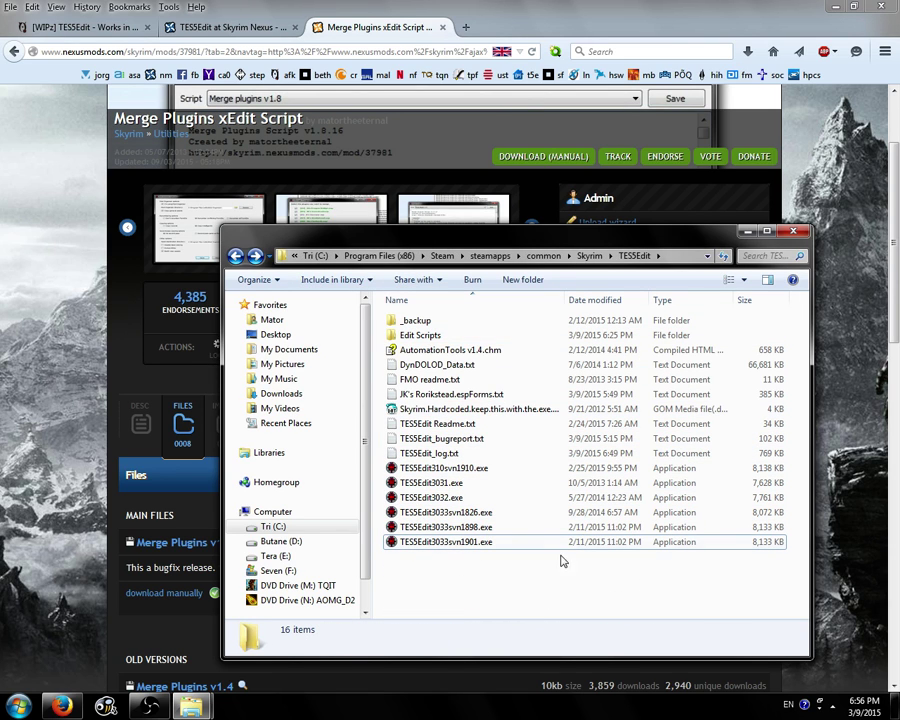
left_click(540, 513)
left_click(543, 593)
left_click_drag(537, 583, 452, 441)
left_click(492, 562)
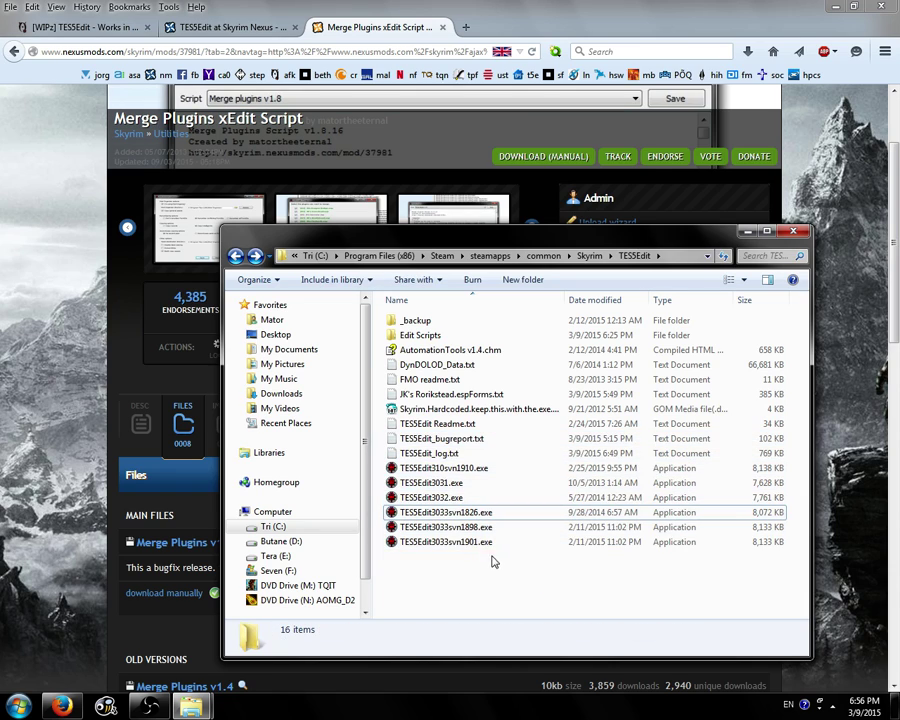